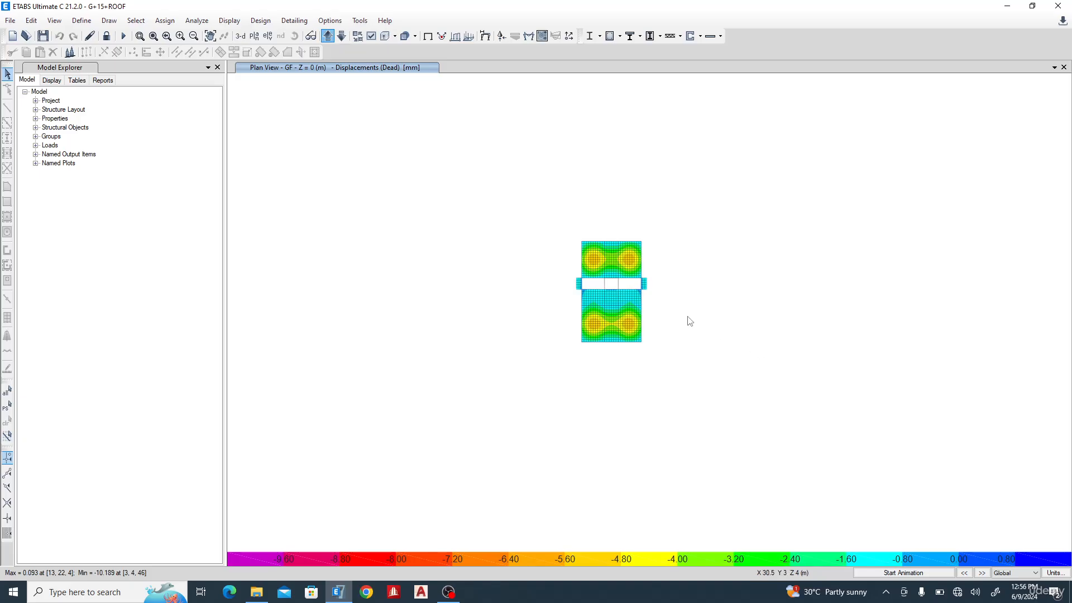
# Step: Show the deformed shape with displacement UZ contours for the LIVE load case on the 1ST story plan
pyautogui.scroll(3, 687, 319)
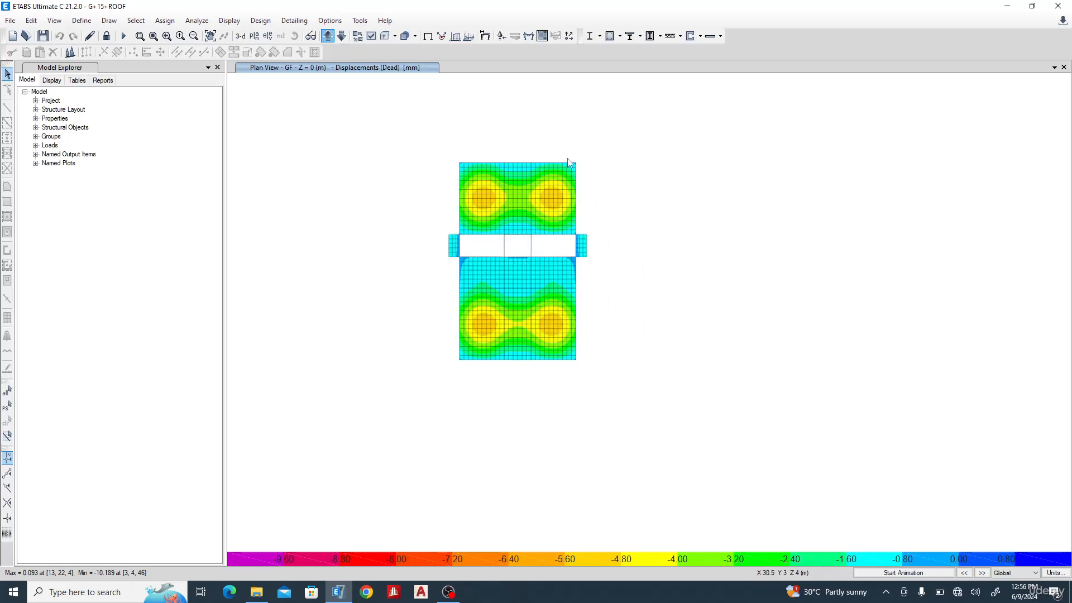
pyautogui.click(486, 38)
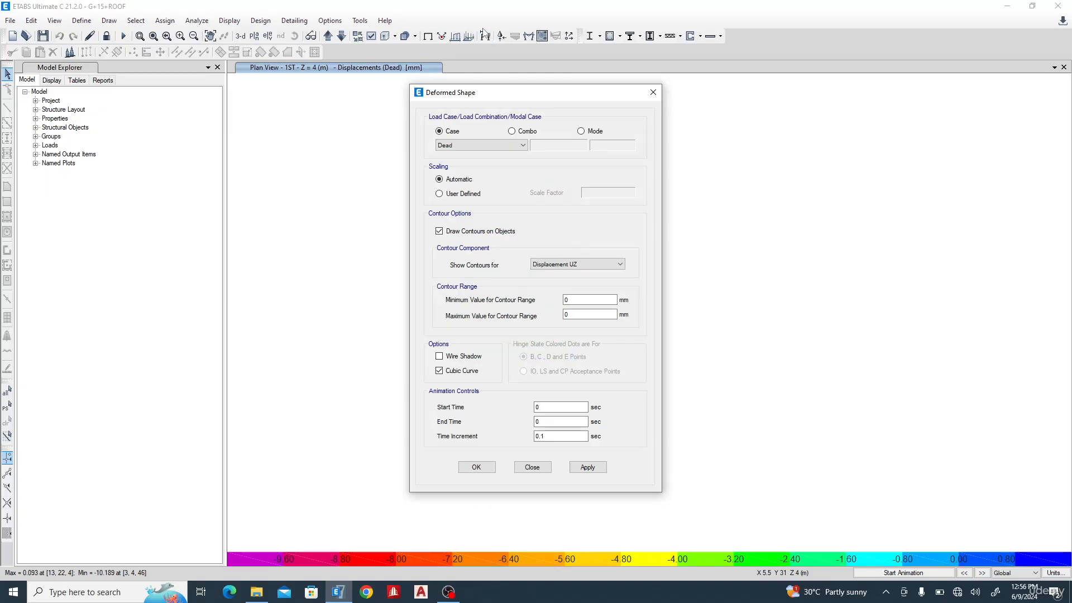
pyautogui.click(503, 145)
pyautogui.click(496, 161)
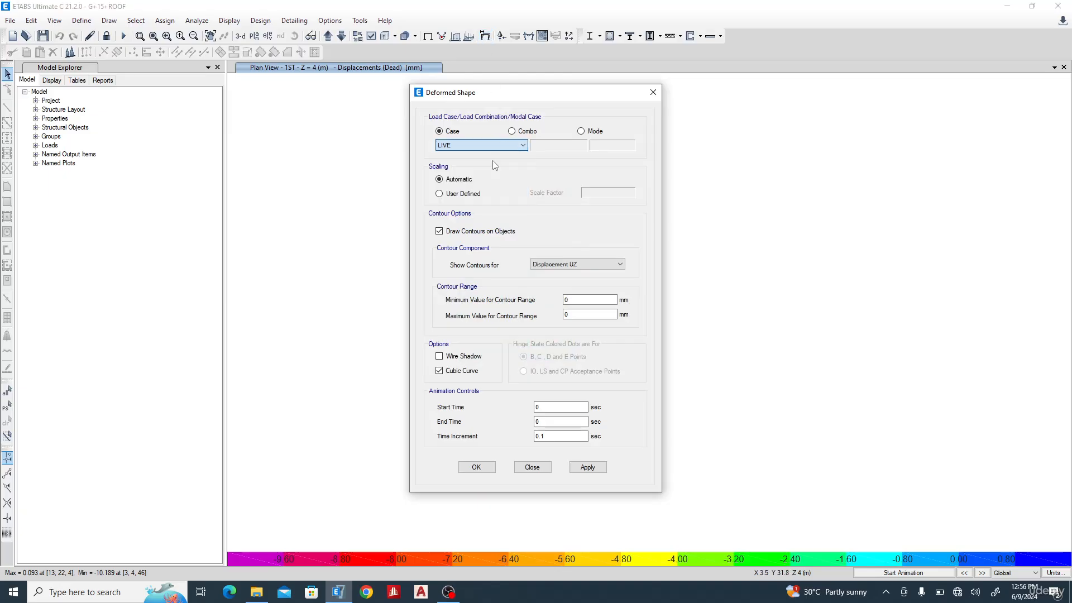
pyautogui.click(476, 467)
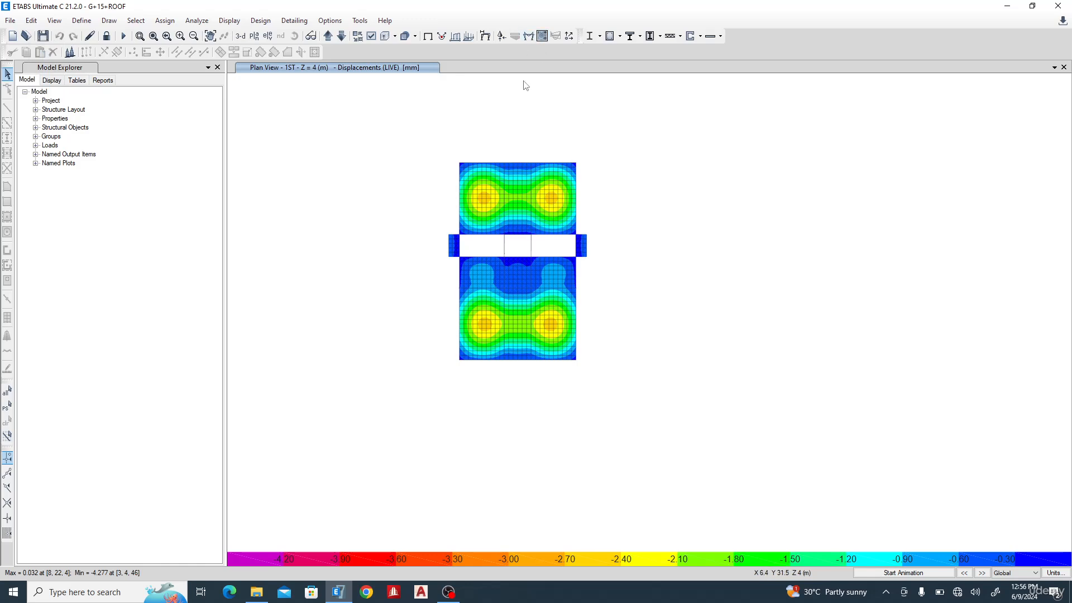
# Step: Set up the member force diagram for load combination UDConS2
pyautogui.click(529, 37)
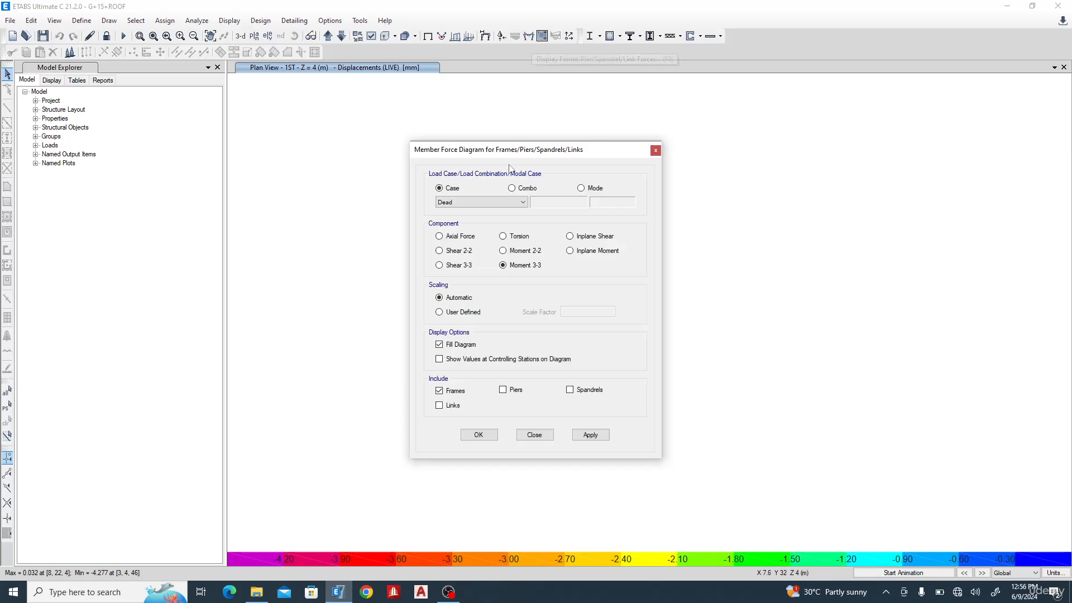
pyautogui.click(512, 188)
pyautogui.click(505, 202)
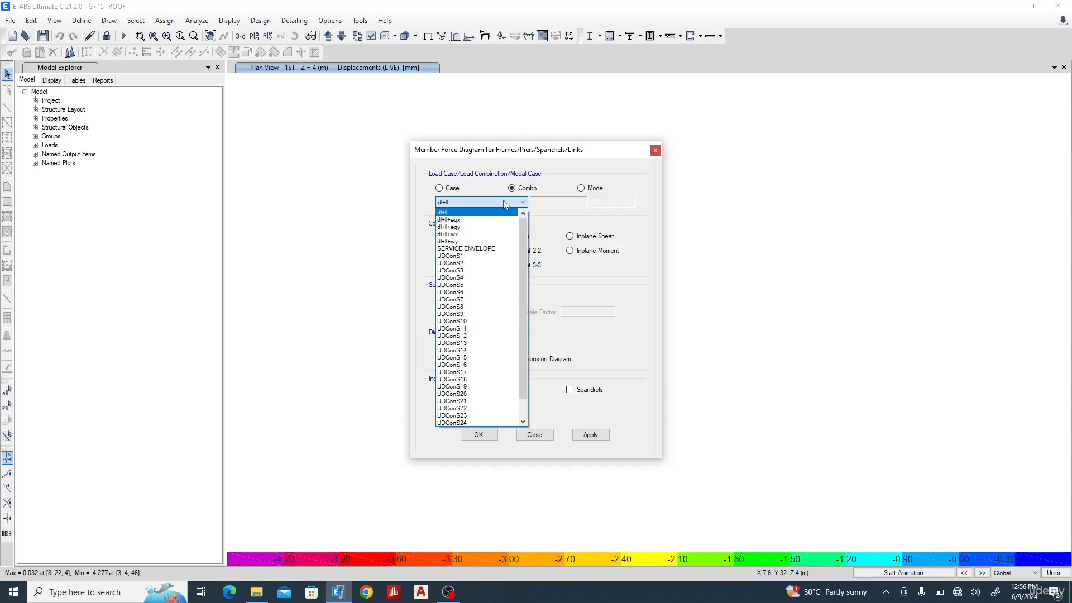
pyautogui.click(464, 263)
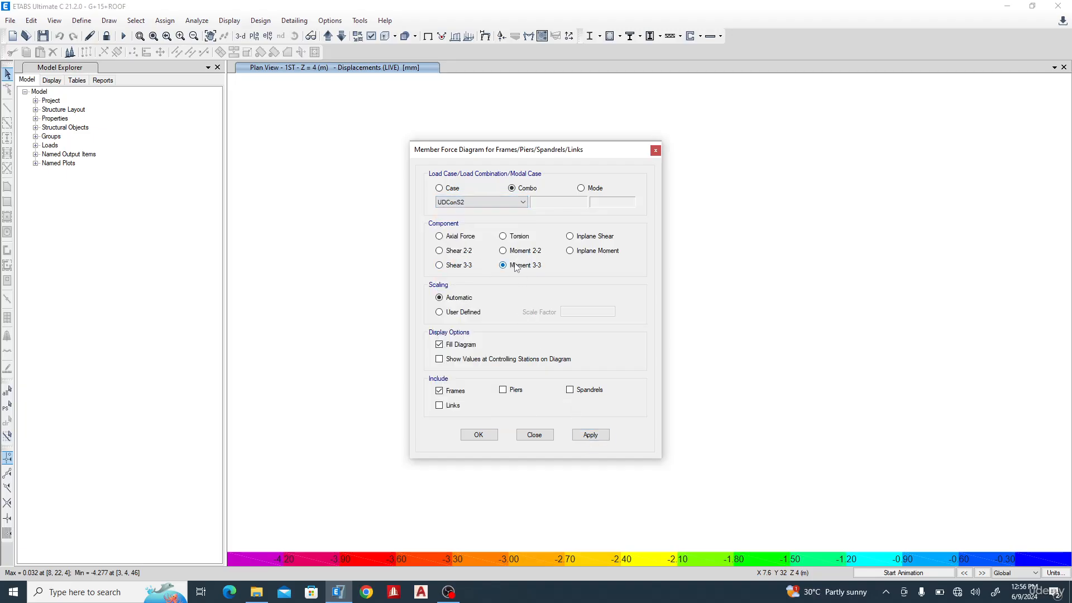
# Step: Open Paint and sketch a tall black rectangle as a beam cross-section
pyautogui.press('super')
pyautogui.write('PAIN')
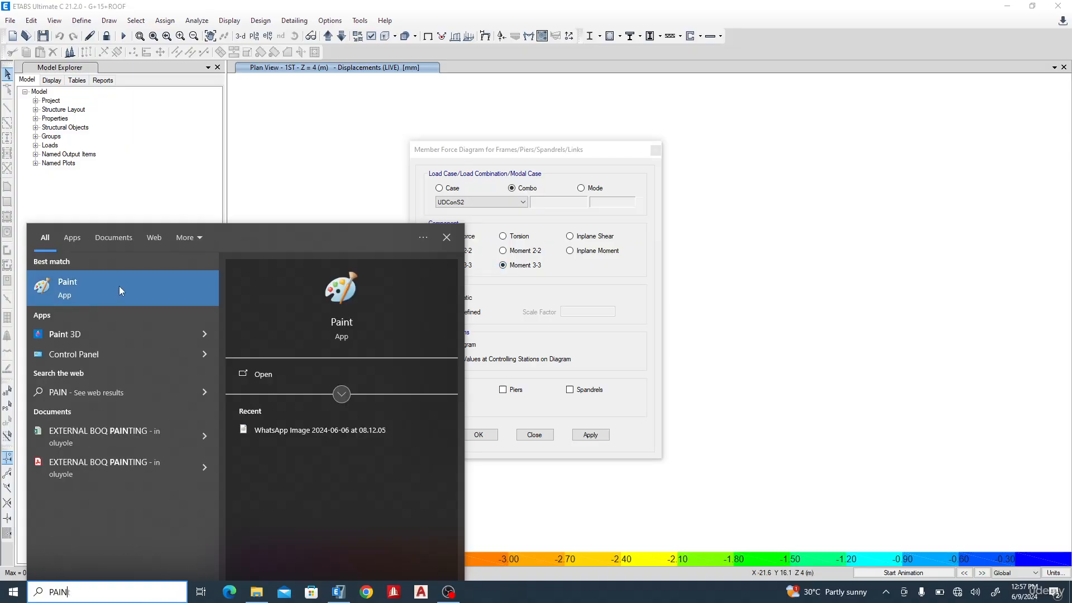
pyautogui.click(119, 286)
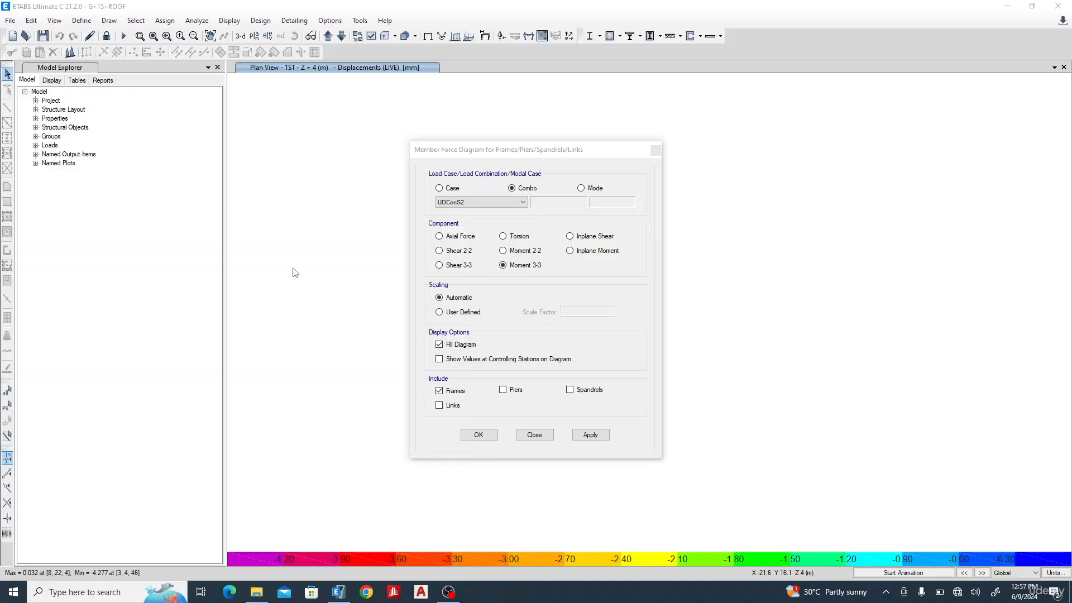
pyautogui.moveTo(292, 124); pyautogui.dragTo(296, 293)
pyautogui.moveTo(294, 126)
pyautogui.mouseDown()
pyautogui.moveTo(403, 130)
pyautogui.moveTo(408, 290)
pyautogui.moveTo(330, 291)
pyautogui.mouseUp()
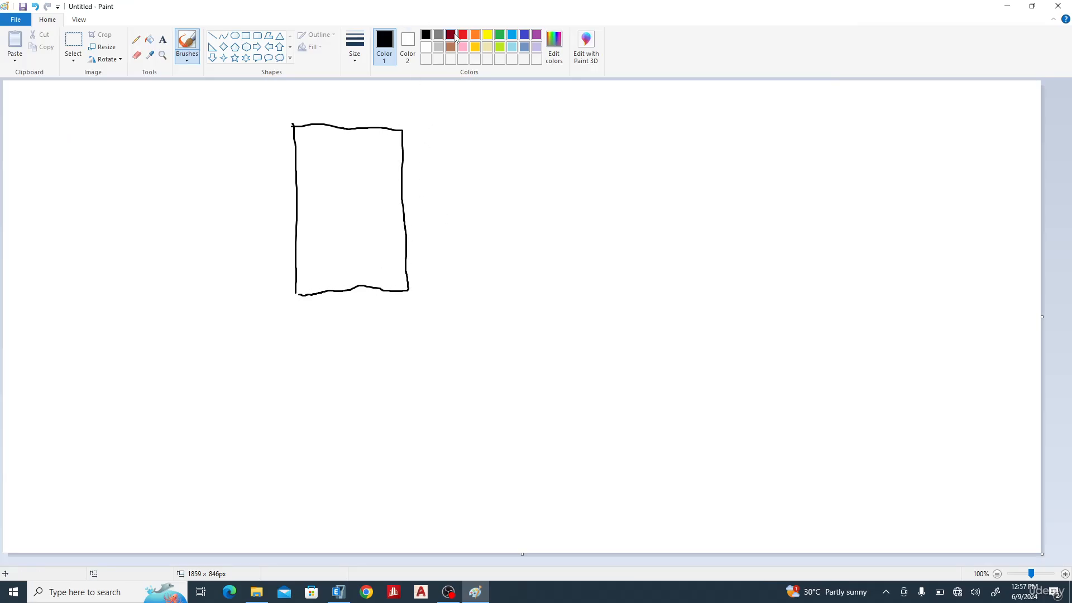
# Step: Sketch a dark red horizontal axis labelled 33, a green vertical axis labelled 22, a blue central mark, and 12 below the section
pyautogui.click(450, 35)
pyautogui.moveTo(427, 213); pyautogui.dragTo(500, 206)
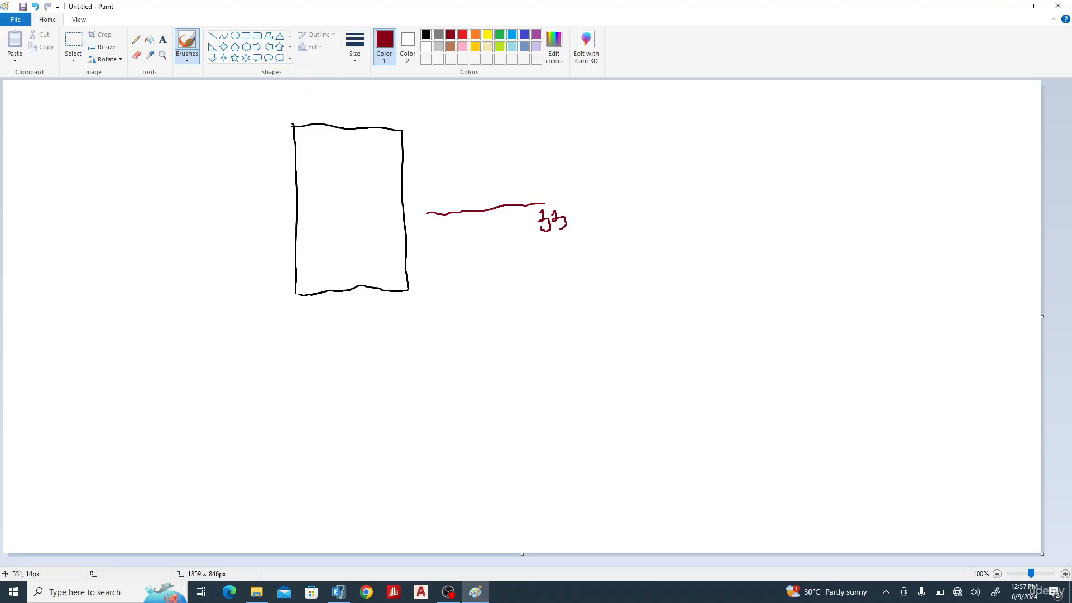
pyautogui.click(499, 36)
pyautogui.moveTo(251, 93); pyautogui.dragTo(254, 156)
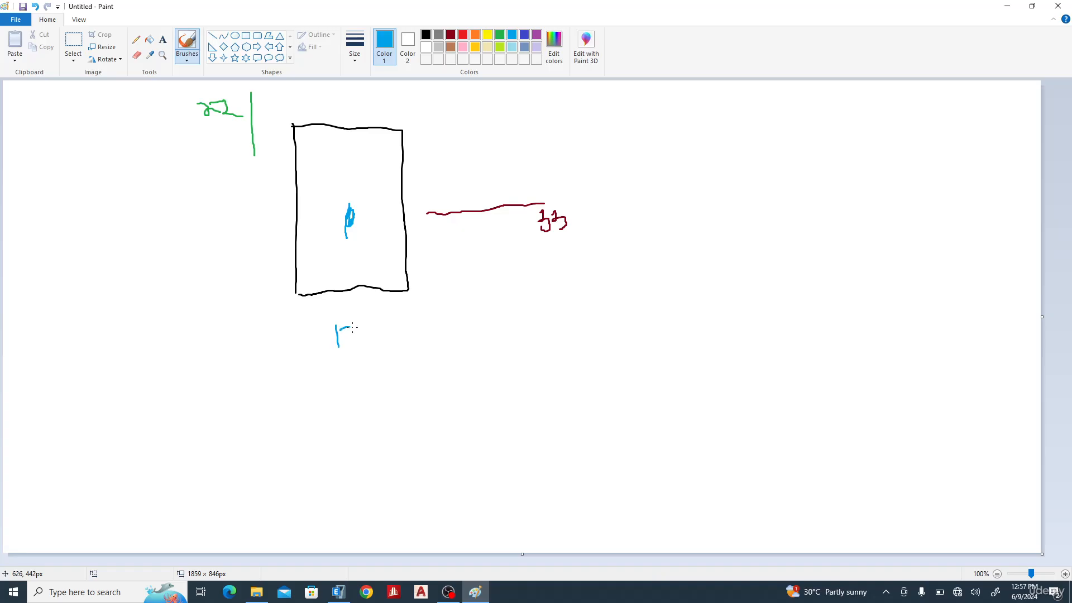
pyautogui.moveTo(352, 327); pyautogui.dragTo(373, 345)
# Step: Sketch rotation curves around the section's axes, dark red at 33, green at 22 and blue at the centre
pyautogui.click(450, 35)
pyautogui.moveTo(449, 253)
pyautogui.mouseDown()
pyautogui.moveTo(450, 212)
pyautogui.moveTo(492, 208)
pyautogui.moveTo(493, 242)
pyautogui.moveTo(451, 201)
pyautogui.moveTo(482, 244)
pyautogui.mouseUp()
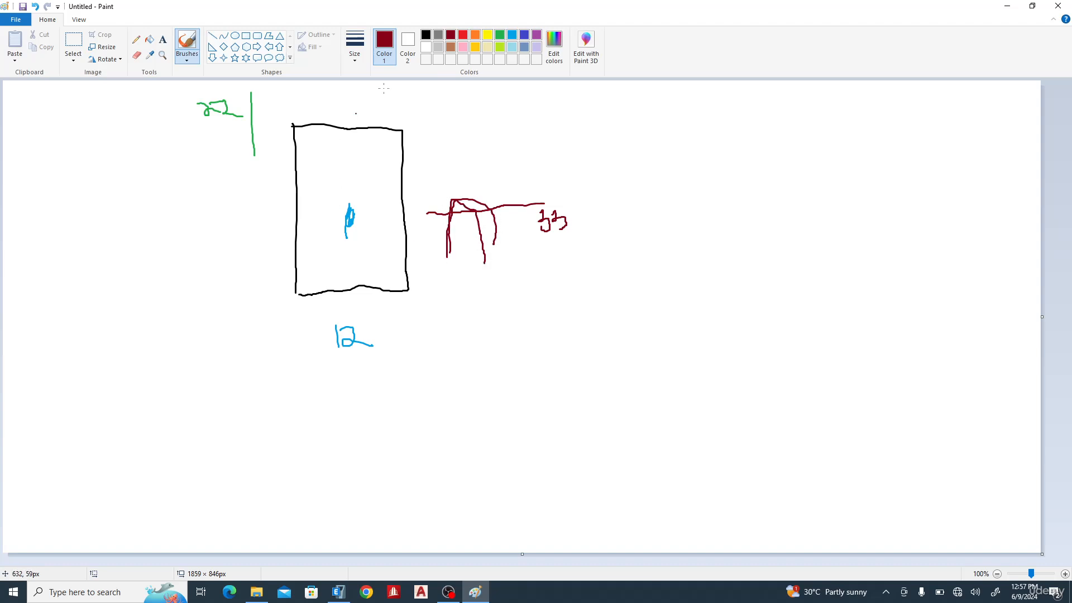
pyautogui.click(499, 37)
pyautogui.moveTo(217, 119)
pyautogui.mouseDown()
pyautogui.moveTo(239, 133)
pyautogui.moveTo(271, 113)
pyautogui.mouseUp()
pyautogui.moveTo(206, 117)
pyautogui.mouseDown()
pyautogui.moveTo(274, 139)
pyautogui.moveTo(265, 101)
pyautogui.mouseUp()
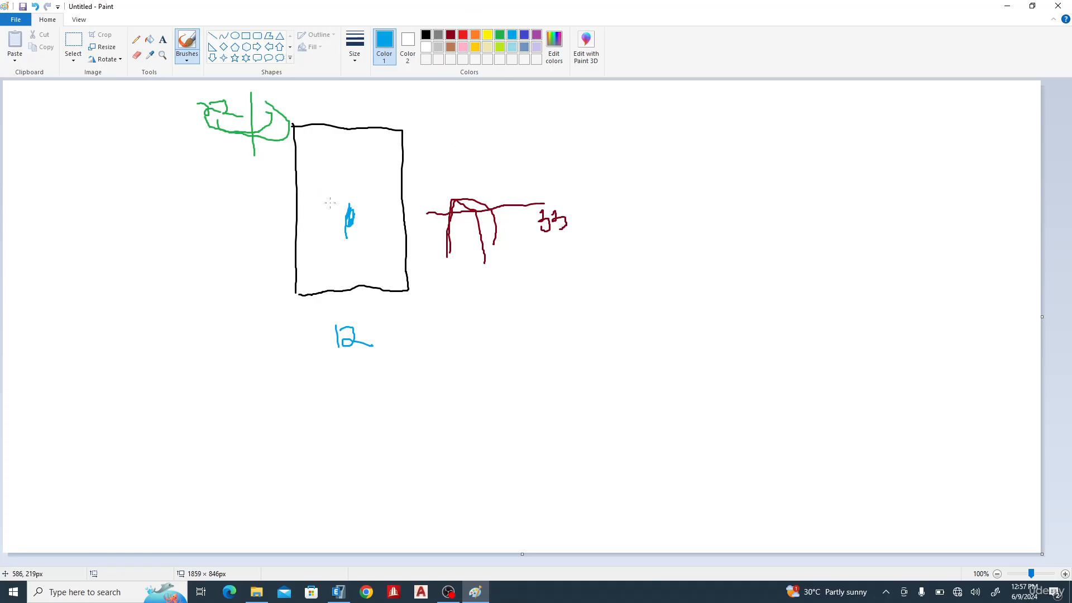
pyautogui.moveTo(335, 205)
pyautogui.mouseDown()
pyautogui.moveTo(371, 226)
pyautogui.moveTo(334, 179)
pyautogui.moveTo(365, 205)
pyautogui.mouseUp()
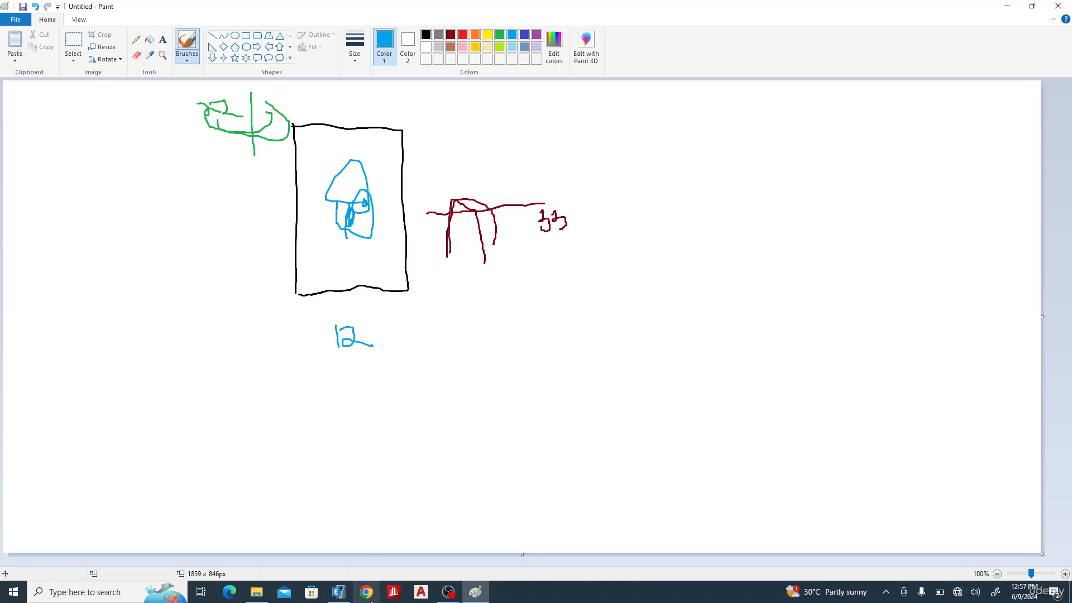
# Step: Switch back to ETABS, display the Moment 3-3 diagram for combination UDConS2 and inspect it along the 1ST story beams
pyautogui.click(339, 592)
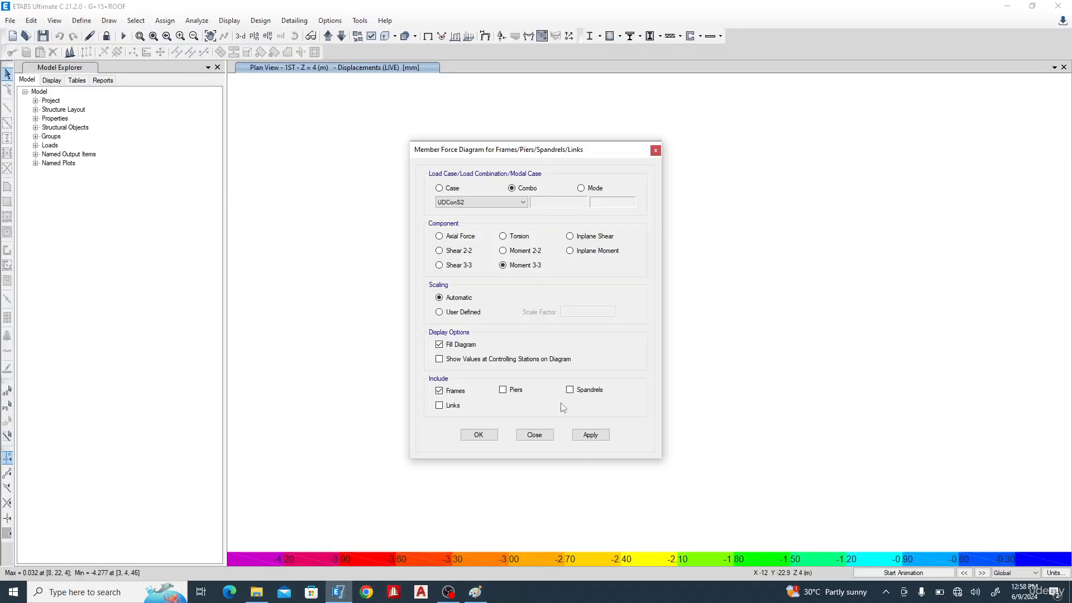
pyautogui.click(587, 437)
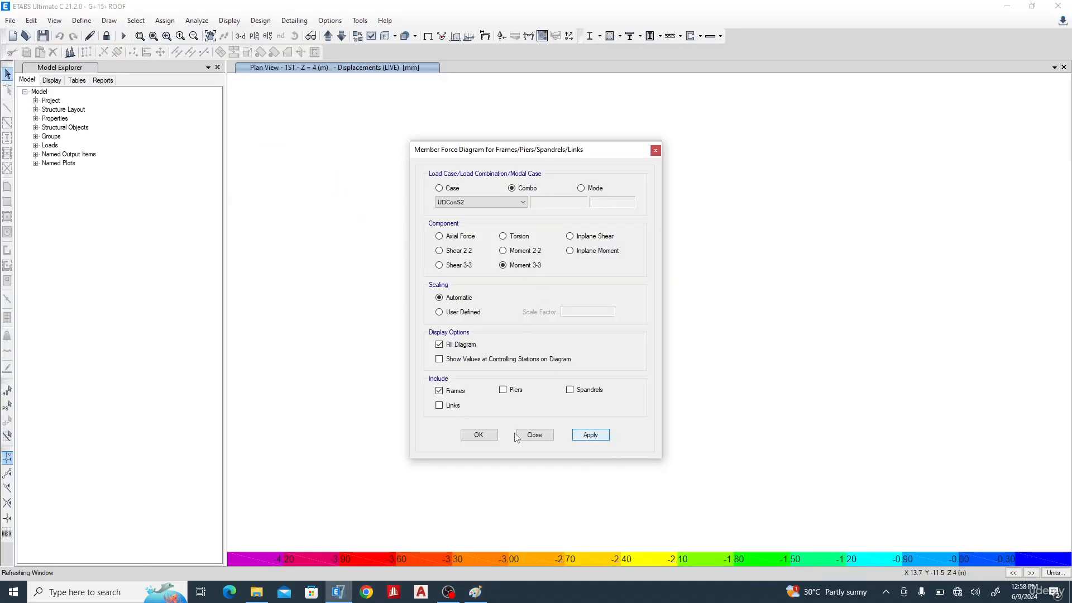
pyautogui.click(484, 435)
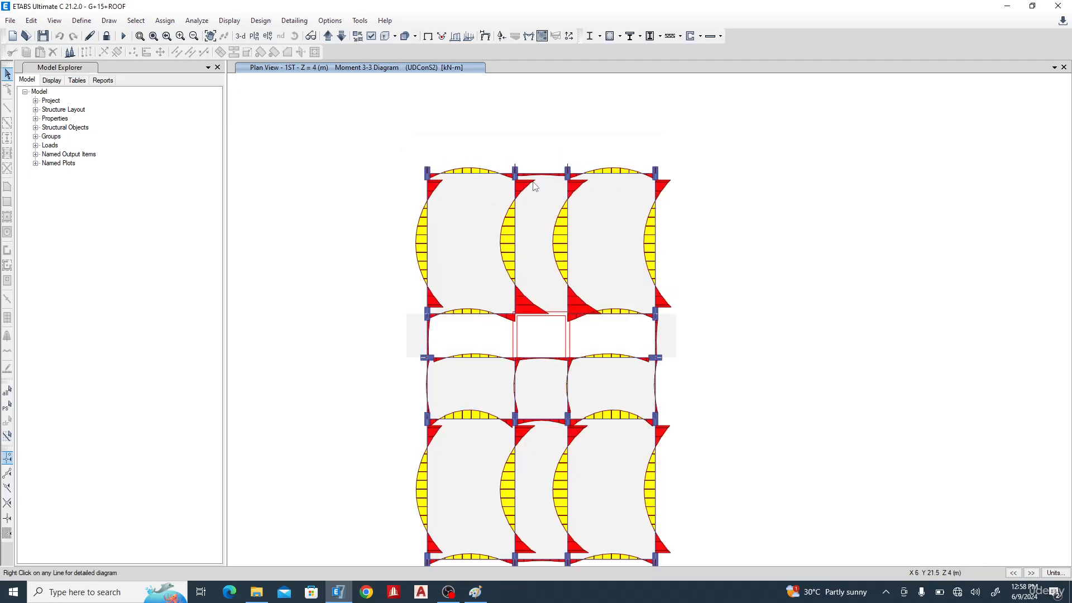
pyautogui.scroll(3, 513, 177)
pyautogui.scroll(-1, 646, 224)
pyautogui.moveTo(604, 285); pyautogui.dragTo(566, 185, button='middle')
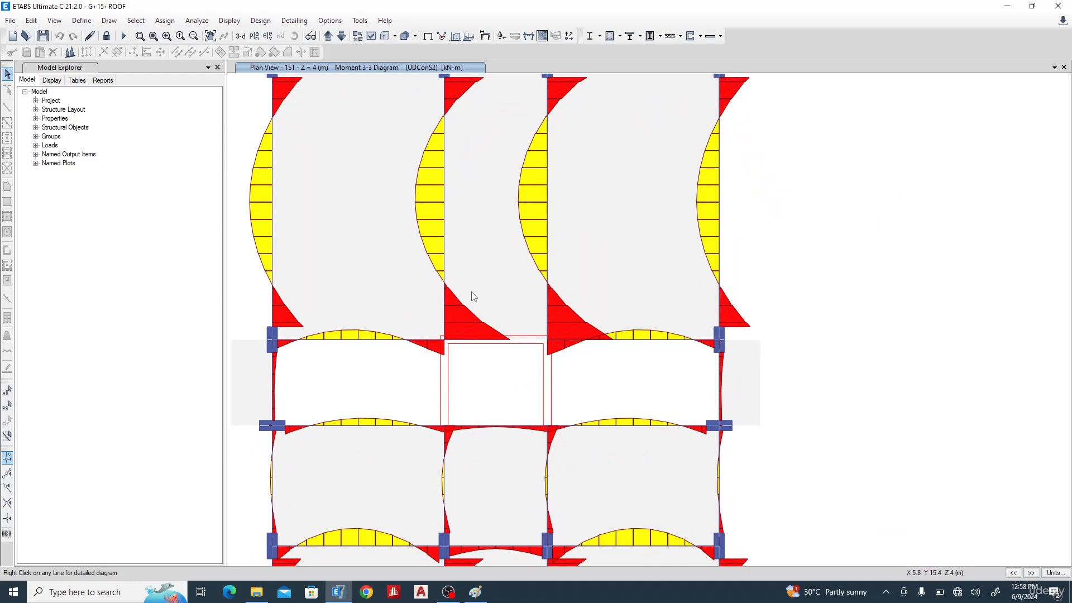
pyautogui.moveTo(445, 318)
pyautogui.moveTo(552, 284); pyautogui.dragTo(554, 371, button='middle')
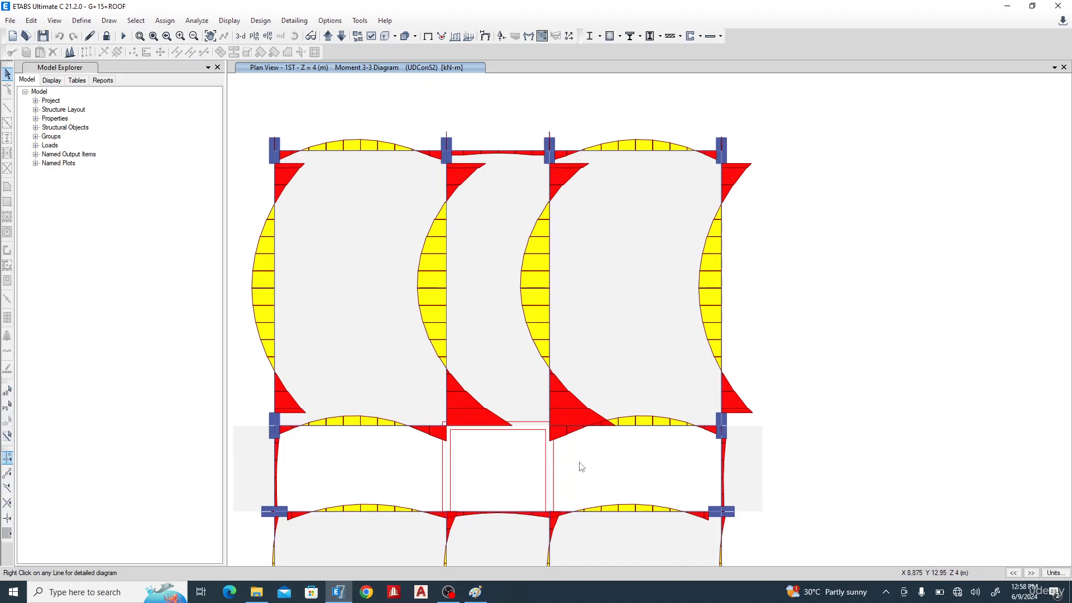
pyautogui.moveTo(550, 461); pyautogui.dragTo(564, 325, button='middle')
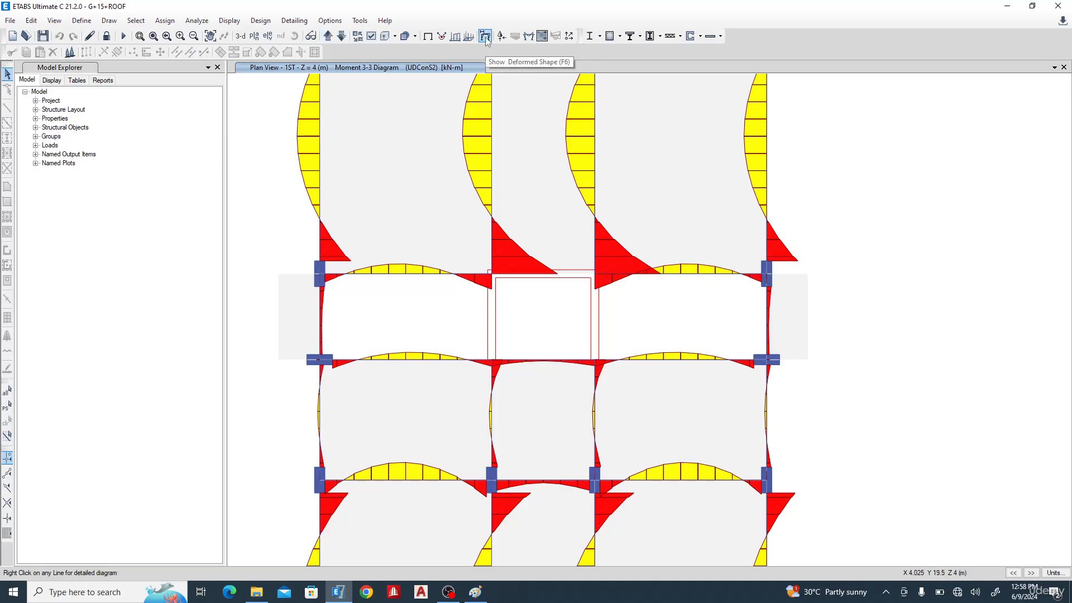
# Step: Choose Shear 2-2 as the component of the member force diagram for UDConS2
pyautogui.click(529, 36)
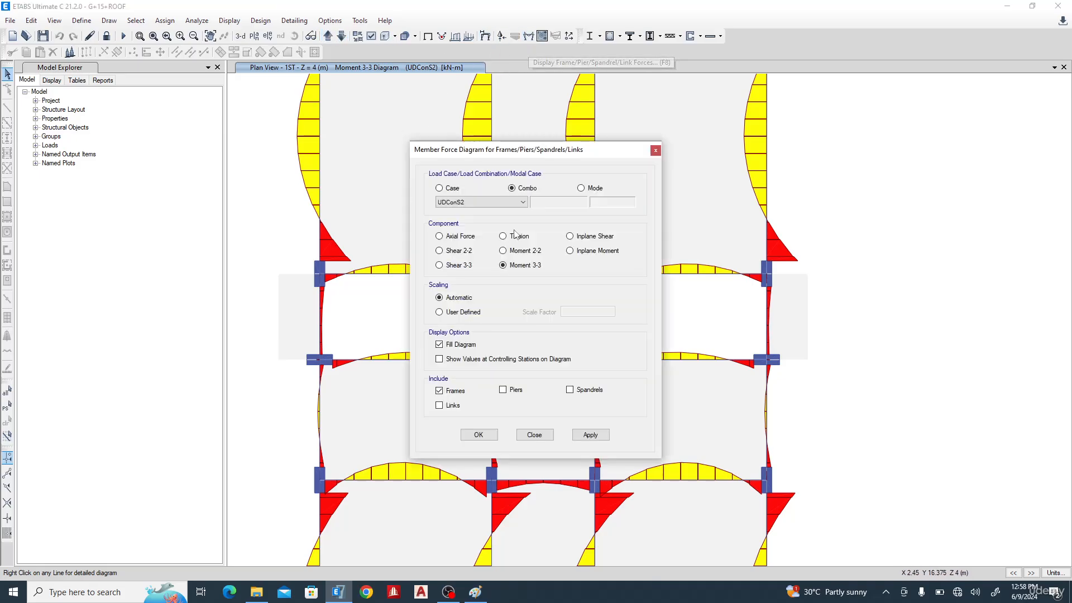
pyautogui.click(444, 252)
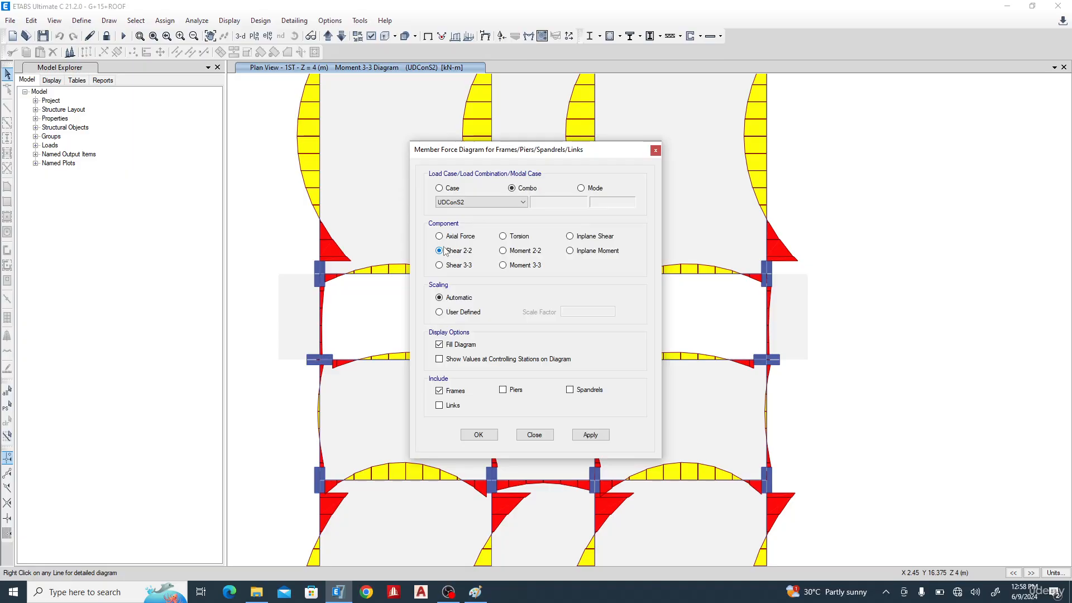
# Step: Switch to Paint, trace the vertical 22 axis in blue, and sketch a long beam with lines across its end and a sagging curve beneath
pyautogui.click(475, 592)
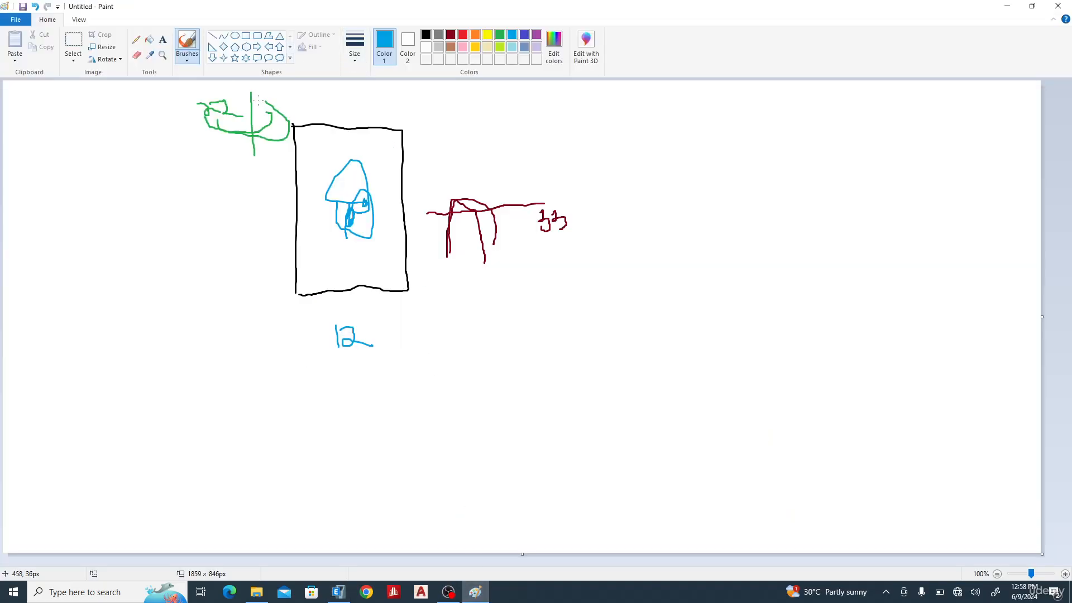
pyautogui.moveTo(259, 101)
pyautogui.mouseDown()
pyautogui.moveTo(261, 186)
pyautogui.moveTo(256, 106)
pyautogui.moveTo(254, 180)
pyautogui.mouseUp()
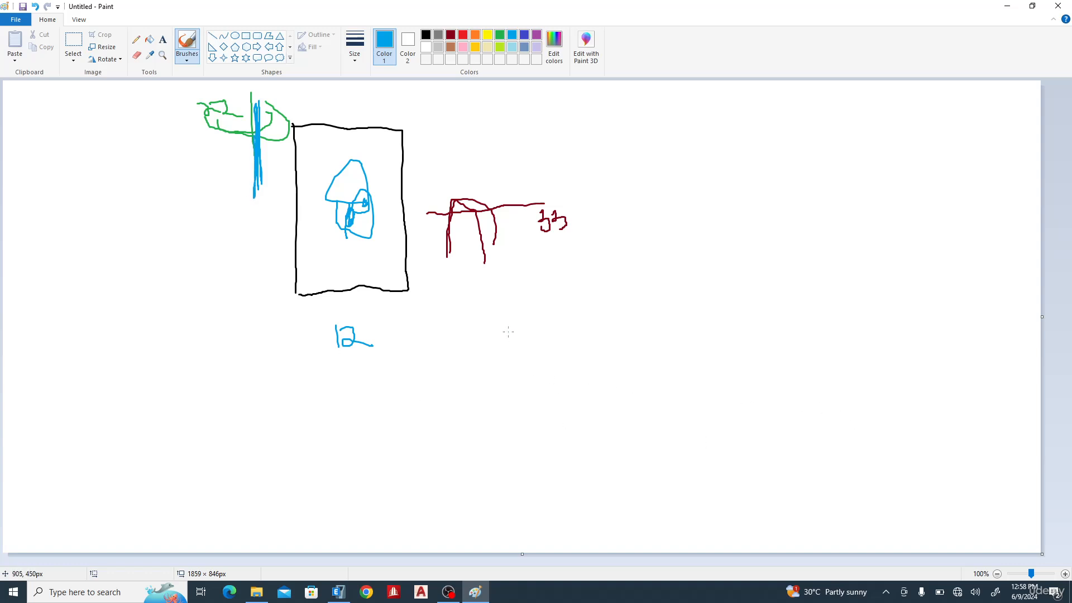
pyautogui.moveTo(509, 332)
pyautogui.mouseDown()
pyautogui.moveTo(510, 406)
pyautogui.moveTo(891, 419)
pyautogui.moveTo(890, 350)
pyautogui.moveTo(512, 336)
pyautogui.moveTo(545, 367)
pyautogui.moveTo(547, 427)
pyautogui.moveTo(546, 329)
pyautogui.mouseUp()
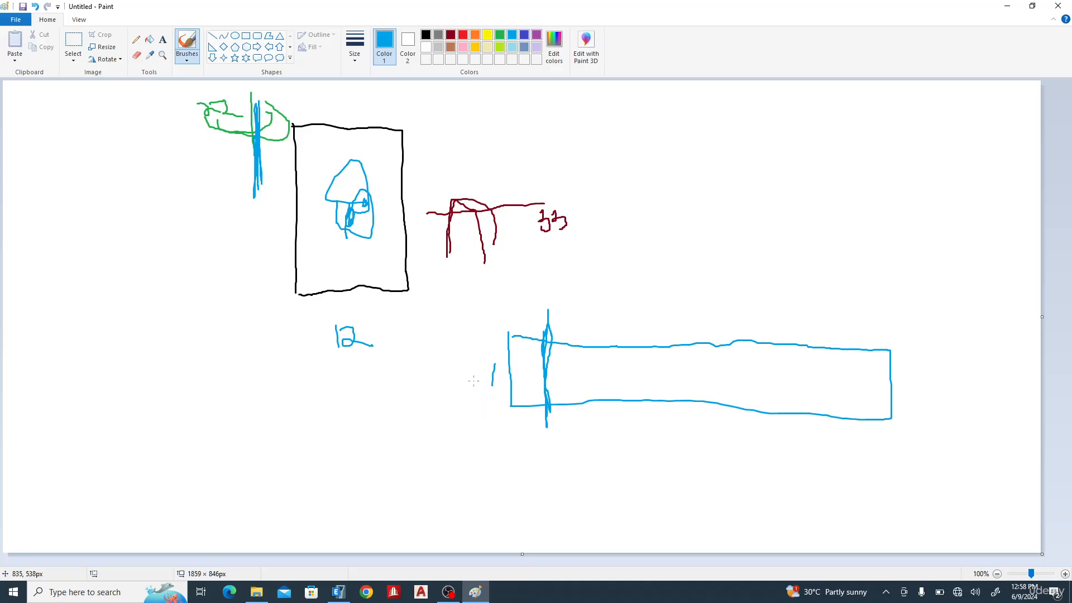
pyautogui.moveTo(463, 381)
pyautogui.mouseDown()
pyautogui.moveTo(514, 380)
pyautogui.moveTo(500, 409)
pyautogui.mouseUp()
pyautogui.moveTo(514, 446)
pyautogui.mouseDown()
pyautogui.moveTo(743, 494)
pyautogui.moveTo(884, 439)
pyautogui.moveTo(860, 487)
pyautogui.moveTo(652, 489)
pyautogui.moveTo(545, 441)
pyautogui.moveTo(519, 415)
pyautogui.mouseUp()
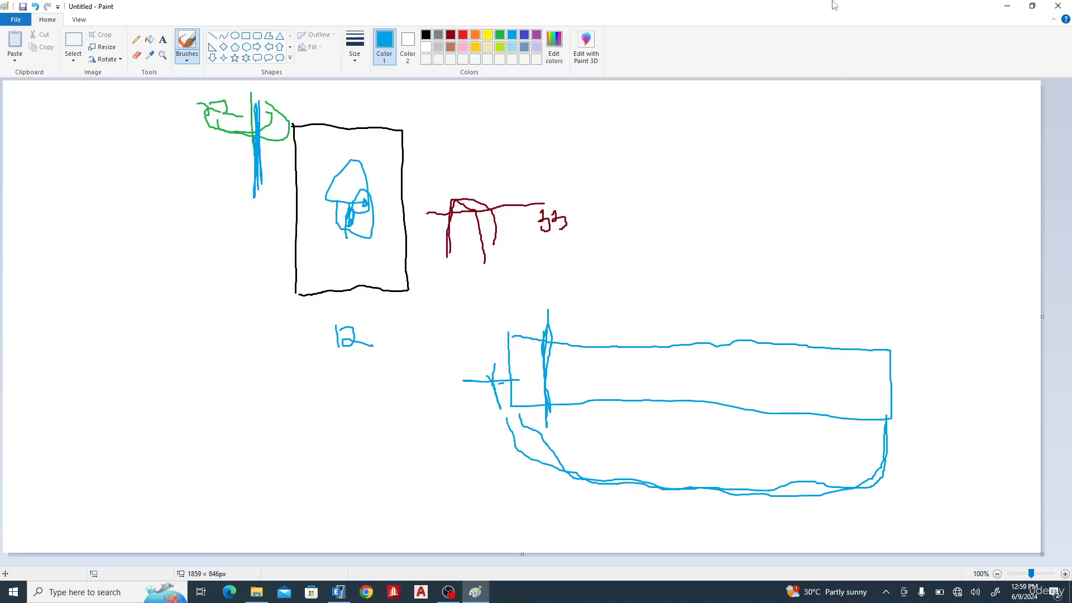
# Step: Return to ETABS and display the Shear 2-2 diagram for UDConS2 over the whole 1ST story plan
pyautogui.click(1007, 6)
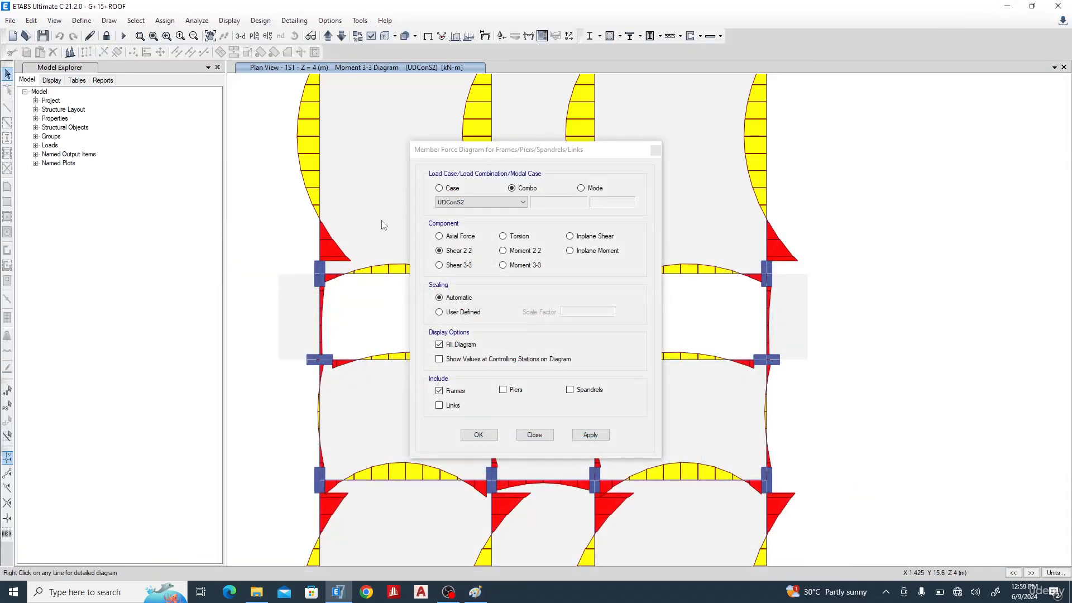
pyautogui.click(587, 436)
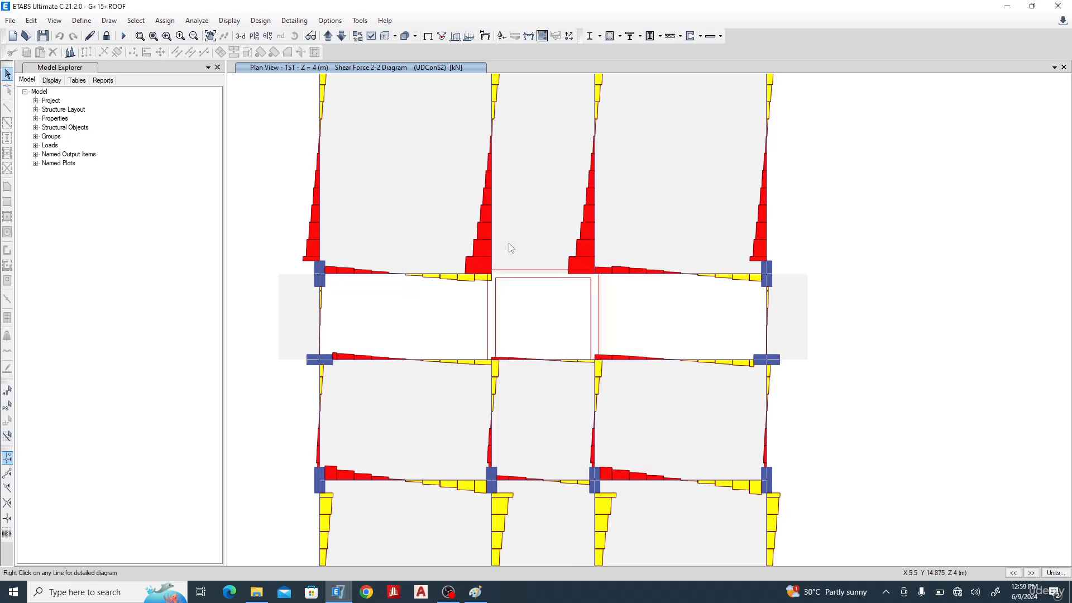
pyautogui.scroll(-5, 569, 254)
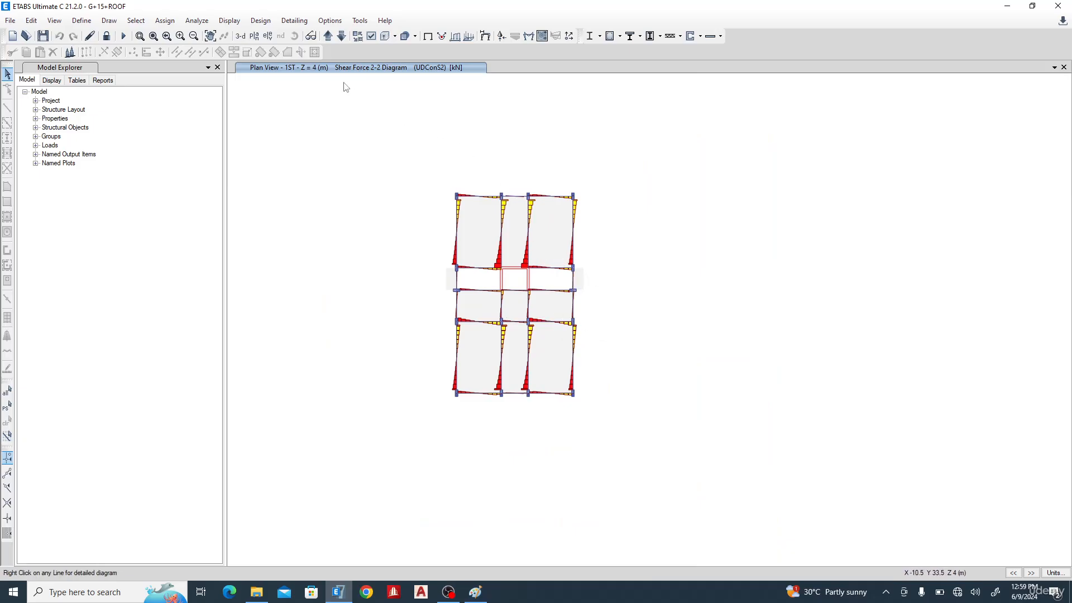
# Step: Plot the maximum story displacement response for the load combination dl+ll+eqx, and minimize ETABS
pyautogui.click(229, 20)
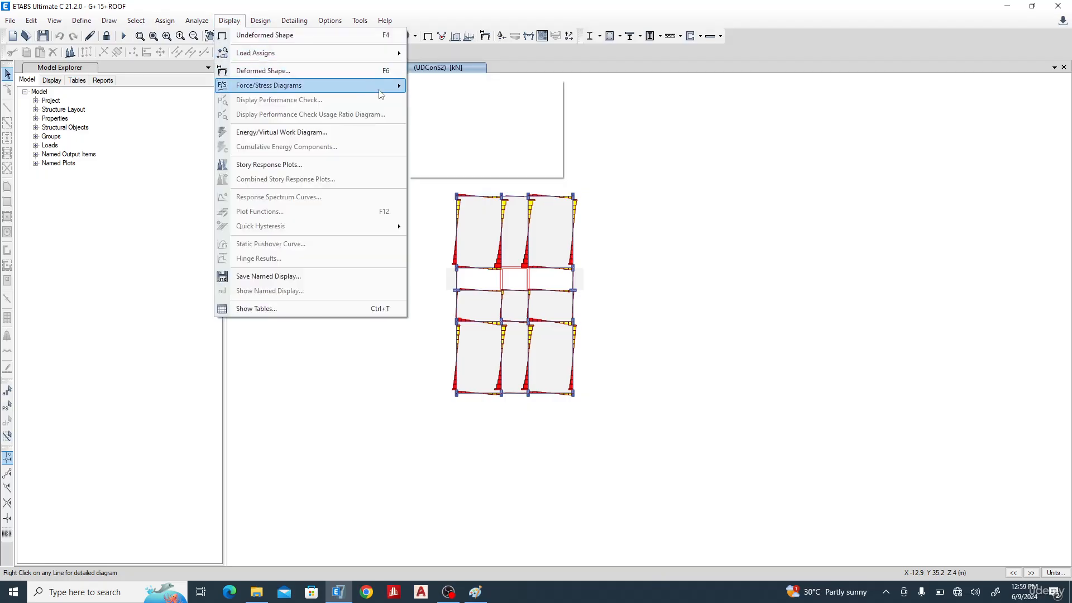
pyautogui.click(302, 165)
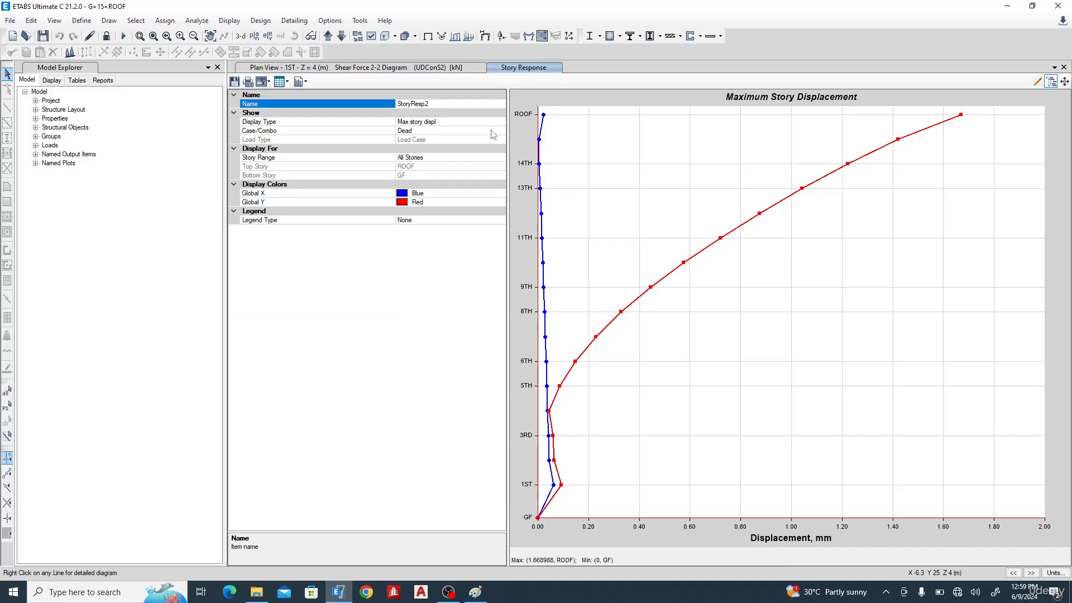
pyautogui.click(502, 132)
pyautogui.click(501, 131)
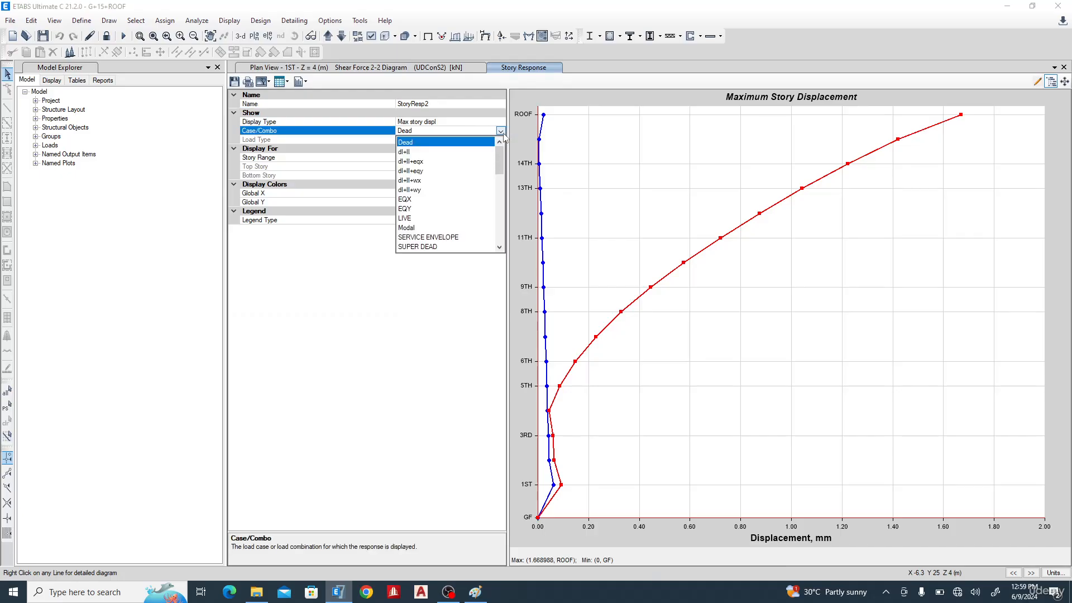
pyautogui.click(450, 159)
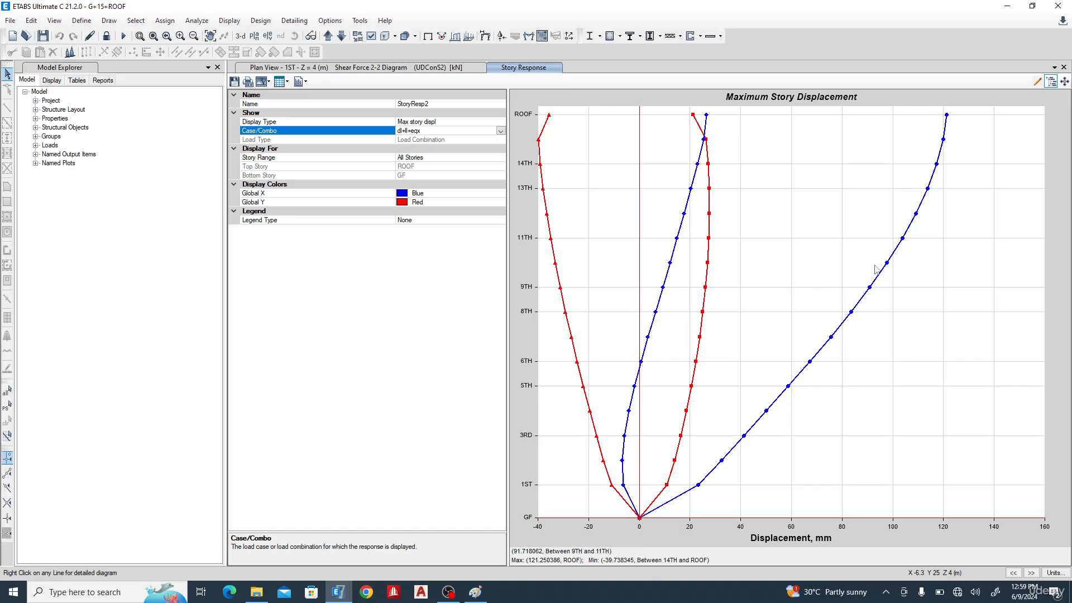
pyautogui.click(1008, 6)
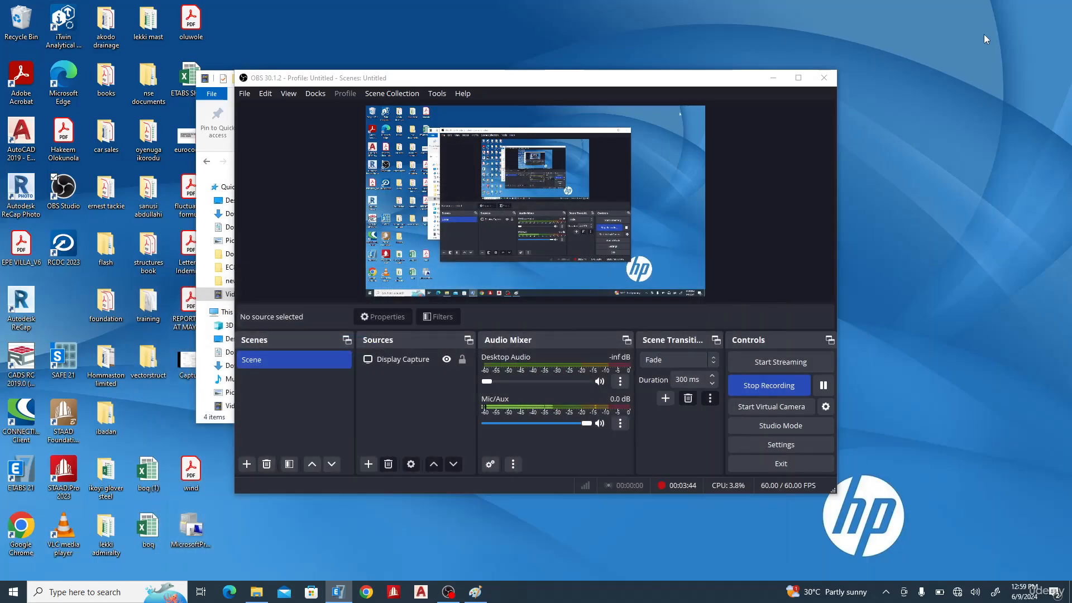
# Step: Switch back to ETABS and unlock the model, accepting the deletion of its analysis results
pyautogui.click(338, 592)
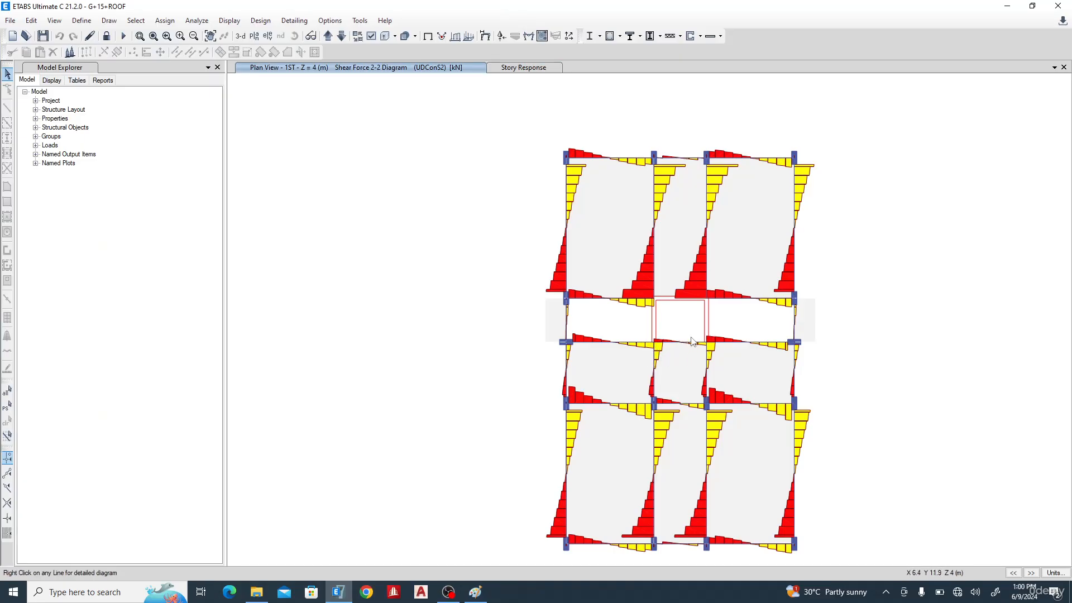
pyautogui.scroll(2, 670, 412)
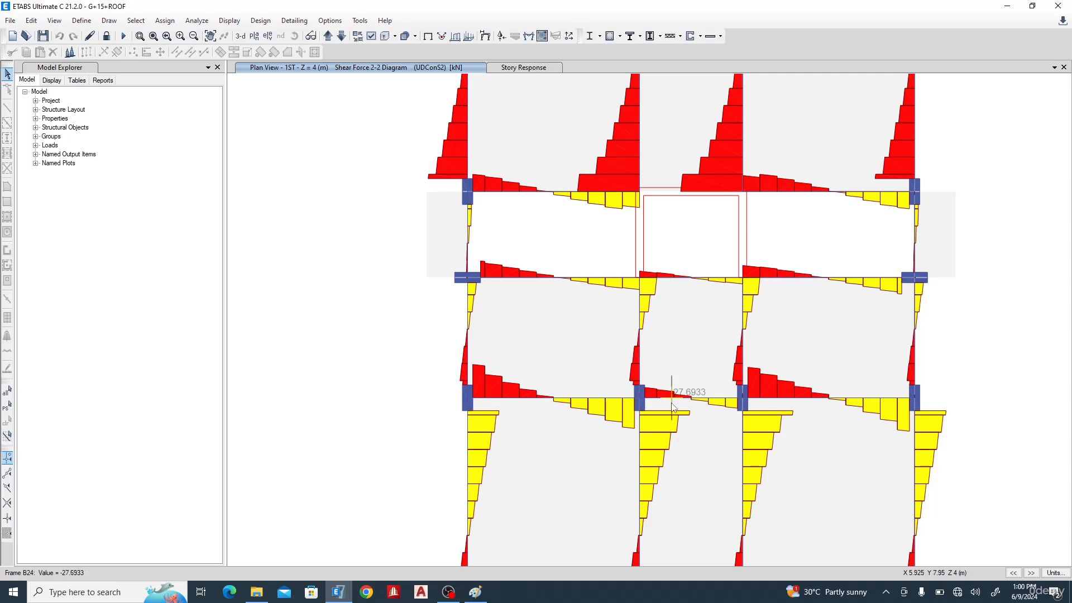
pyautogui.scroll(-3, 670, 385)
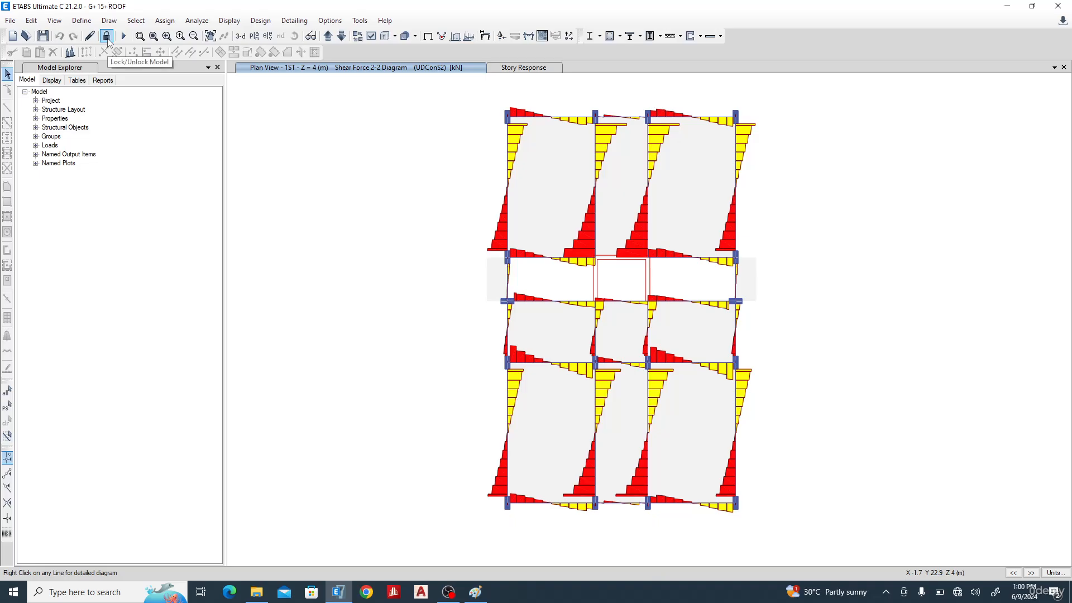
pyautogui.click(106, 36)
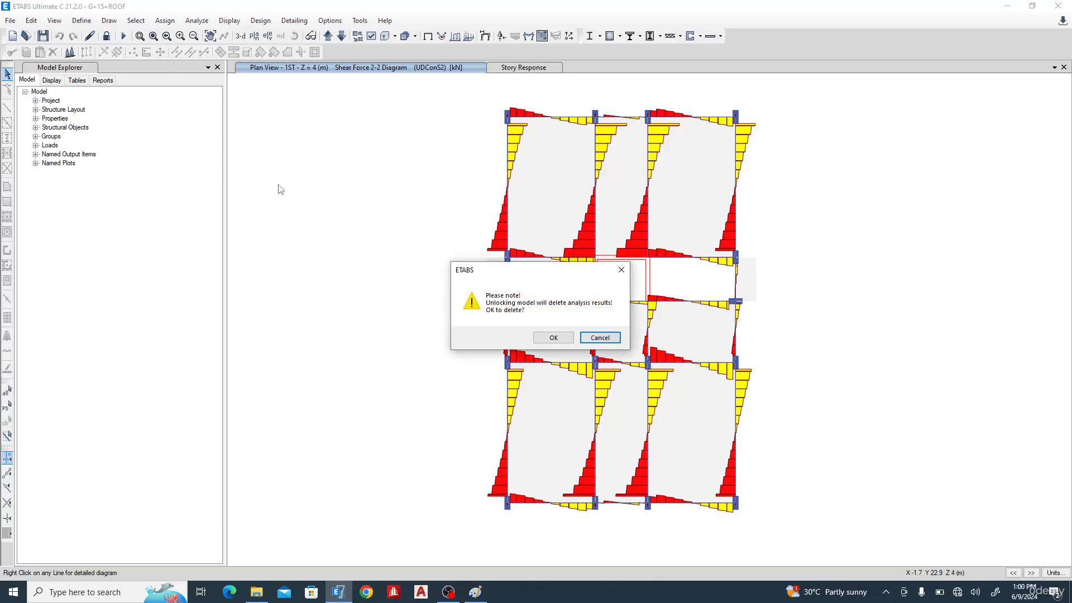
pyautogui.click(553, 337)
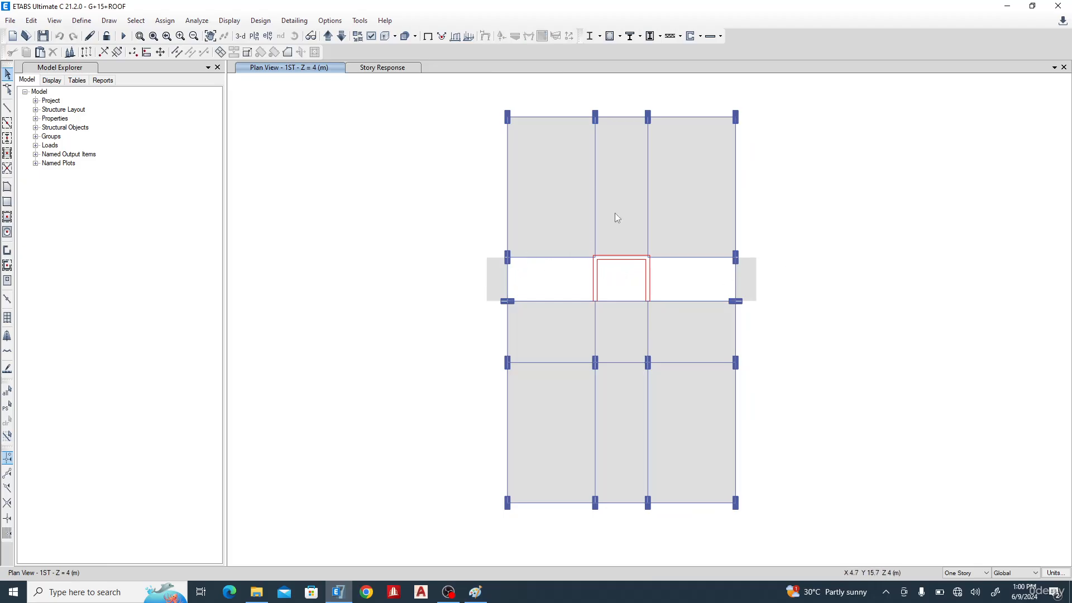
# Step: Set the story scope for selecting and drawing in the 1ST plan to Similar Stories
pyautogui.click(1005, 573)
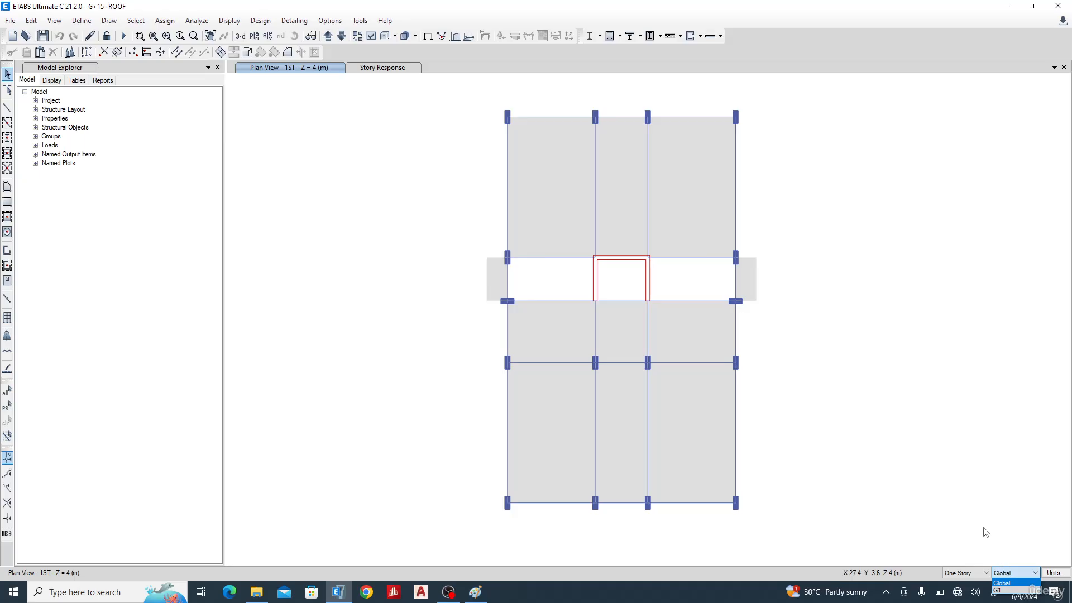
pyautogui.click(969, 516)
pyautogui.click(977, 574)
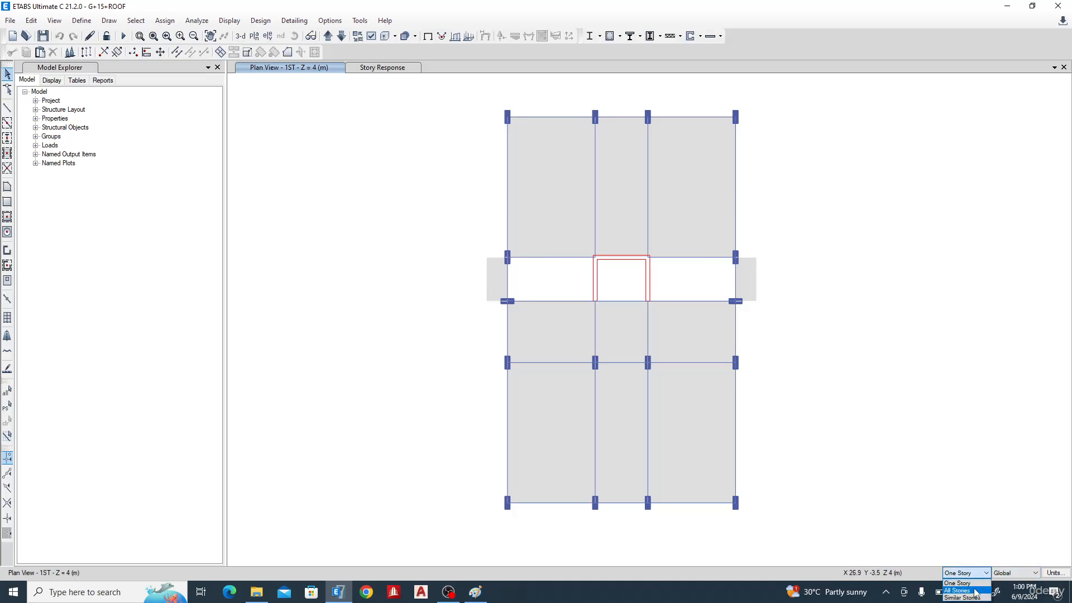
pyautogui.click(972, 598)
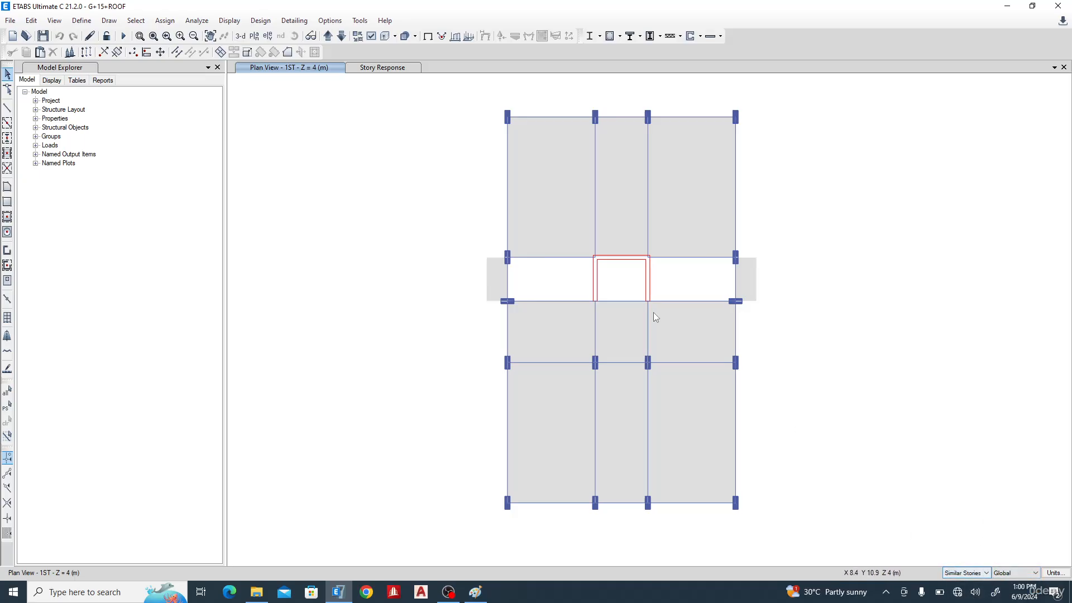
# Step: Delete the two inner columns and the beam between them at both the upper and lower edges of the plan
pyautogui.moveTo(577, 96); pyautogui.dragTo(664, 158)
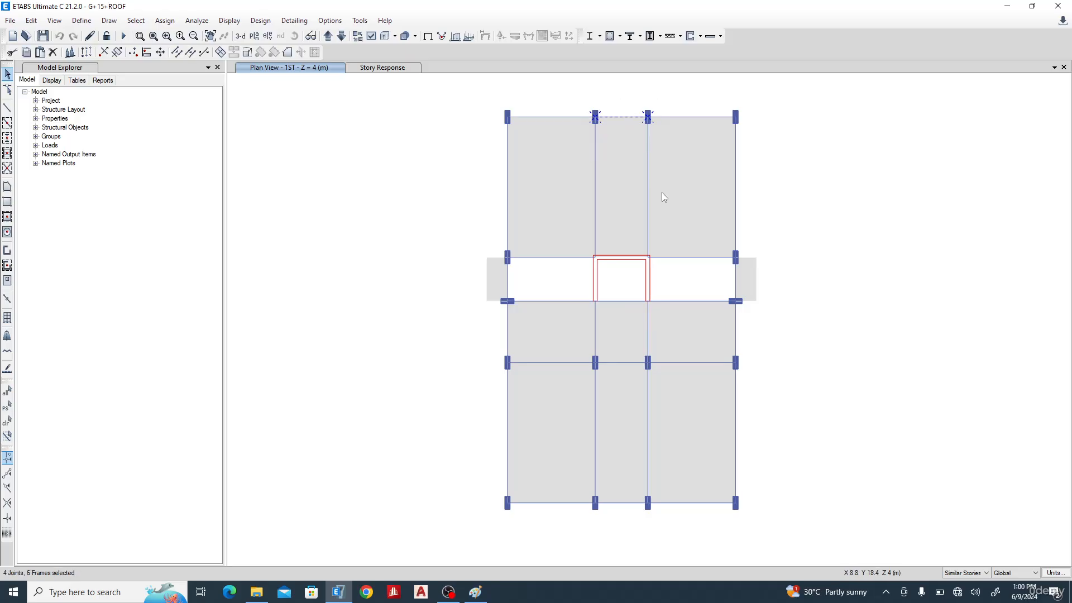
pyautogui.moveTo(646, 271); pyautogui.dragTo(646, 268, button='middle')
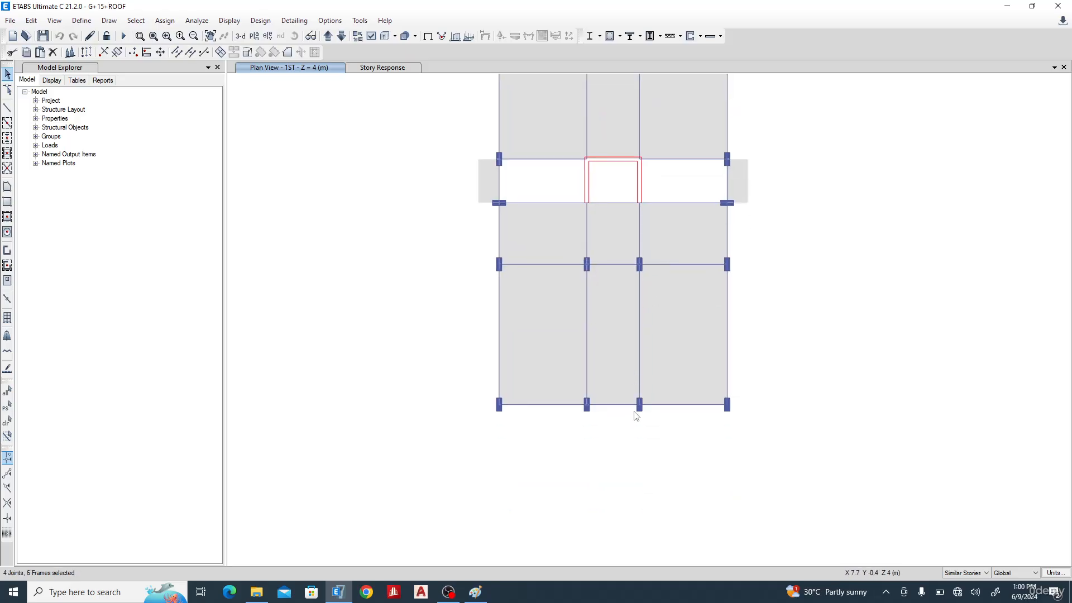
pyautogui.moveTo(578, 392); pyautogui.dragTo(655, 424)
pyautogui.click(53, 52)
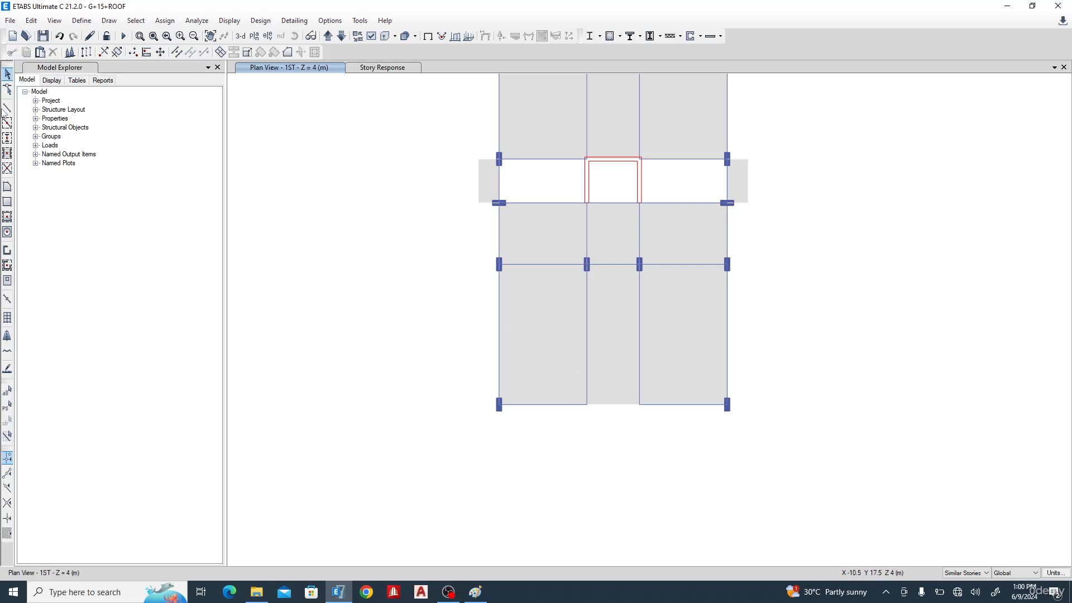
# Step: Draw a 3 m straight Wall230 pier wall across the middle bay at both the lower and upper plan edges
pyautogui.click(7, 250)
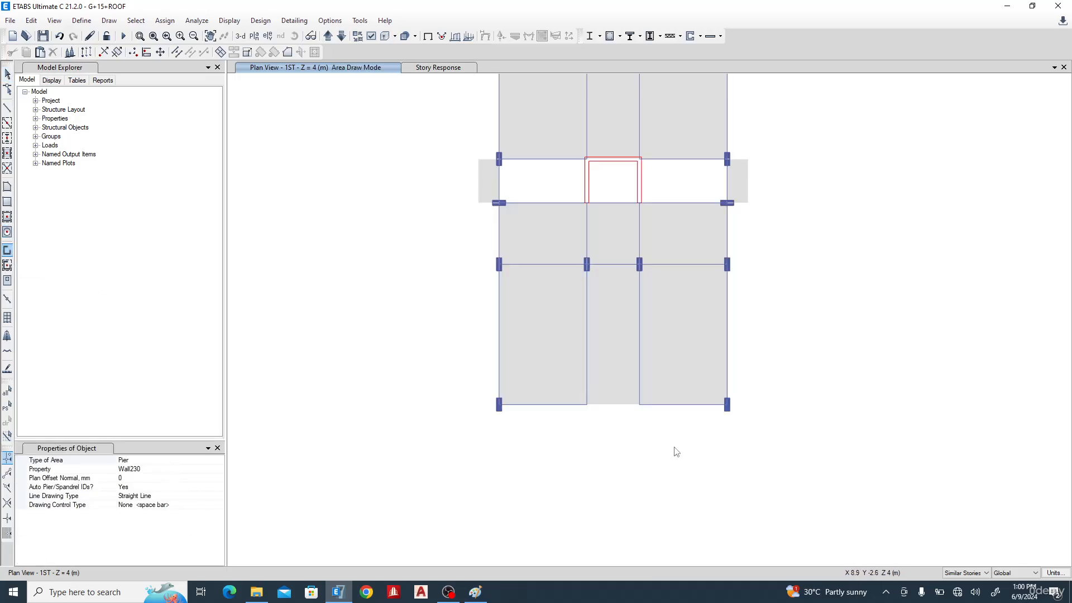
pyautogui.click(587, 404)
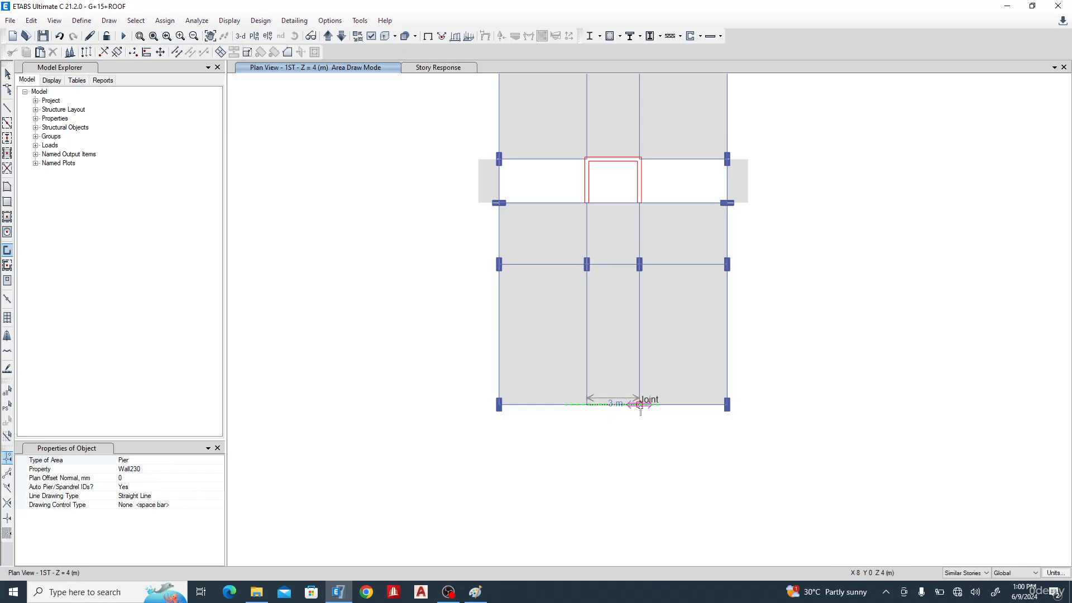
pyautogui.click(640, 404)
pyautogui.press('Escape')
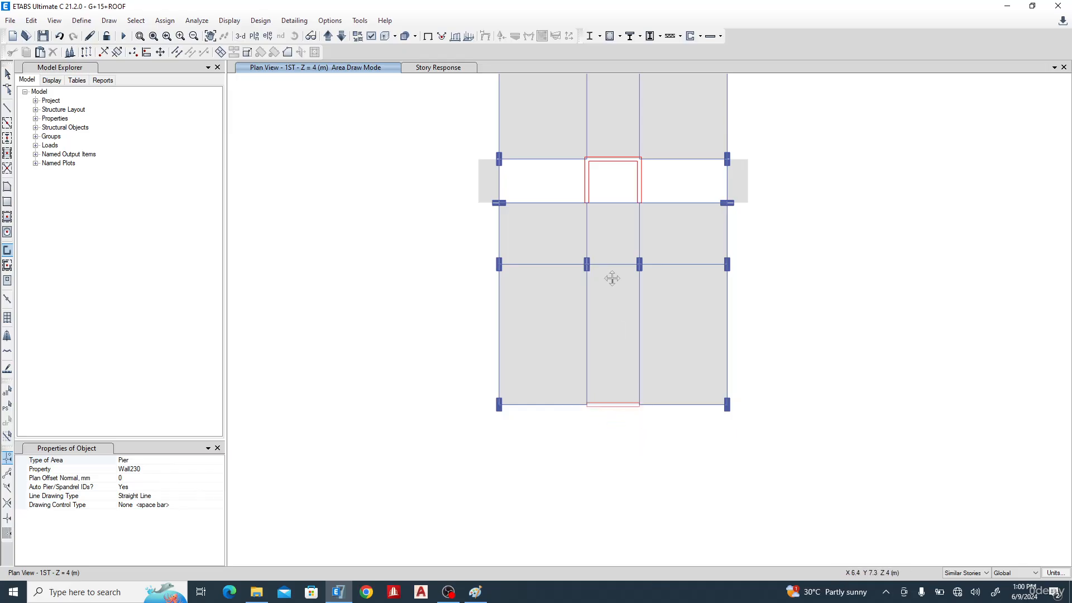
pyautogui.moveTo(612, 278); pyautogui.dragTo(617, 346, button='middle')
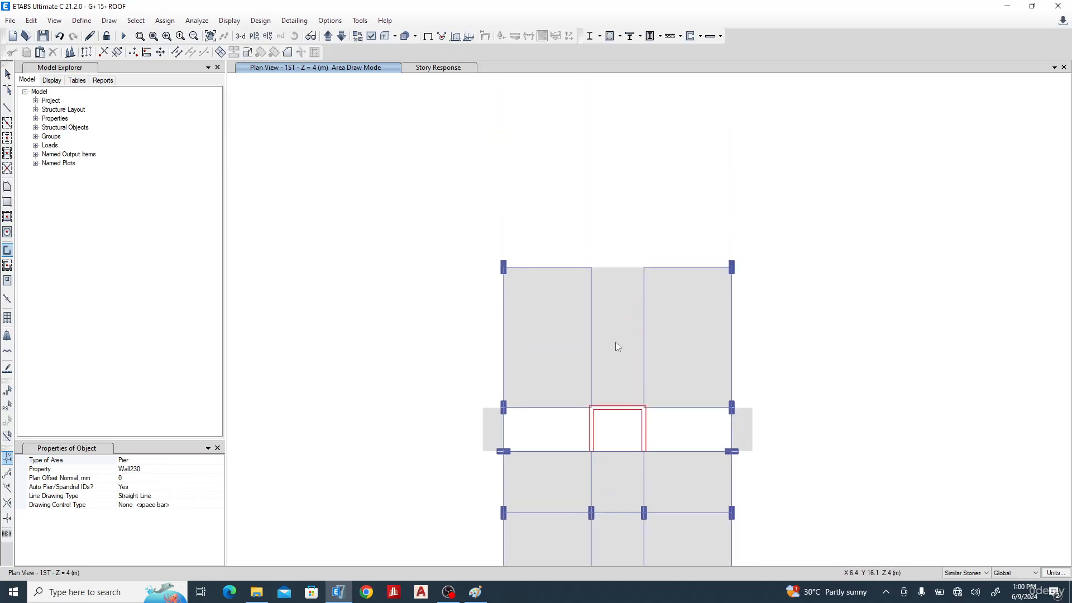
pyautogui.click(592, 268)
pyautogui.click(643, 267)
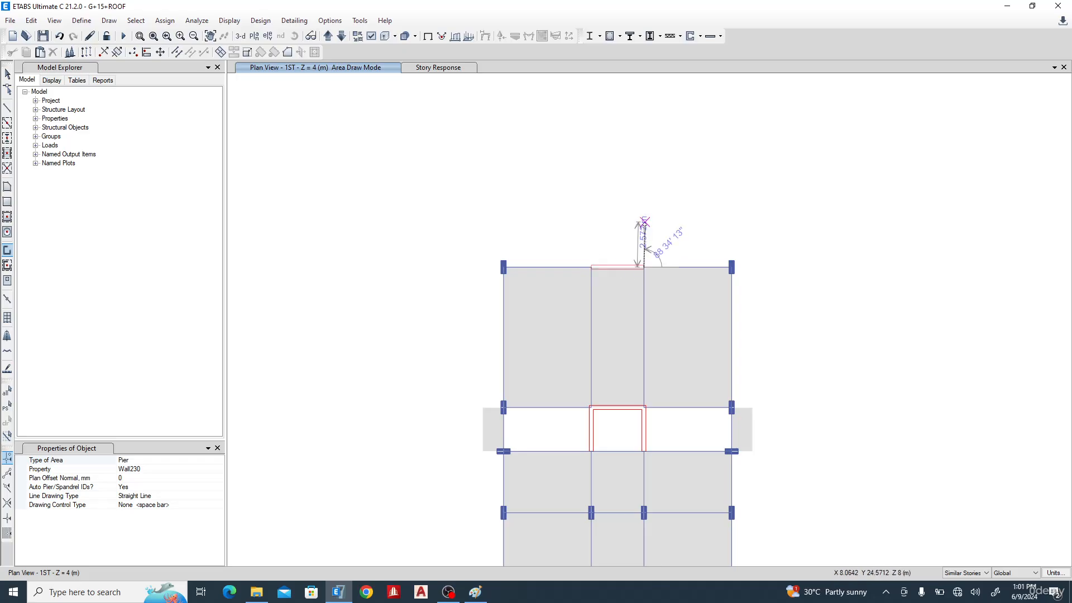
pyautogui.press('Escape')
pyautogui.press('Escape')
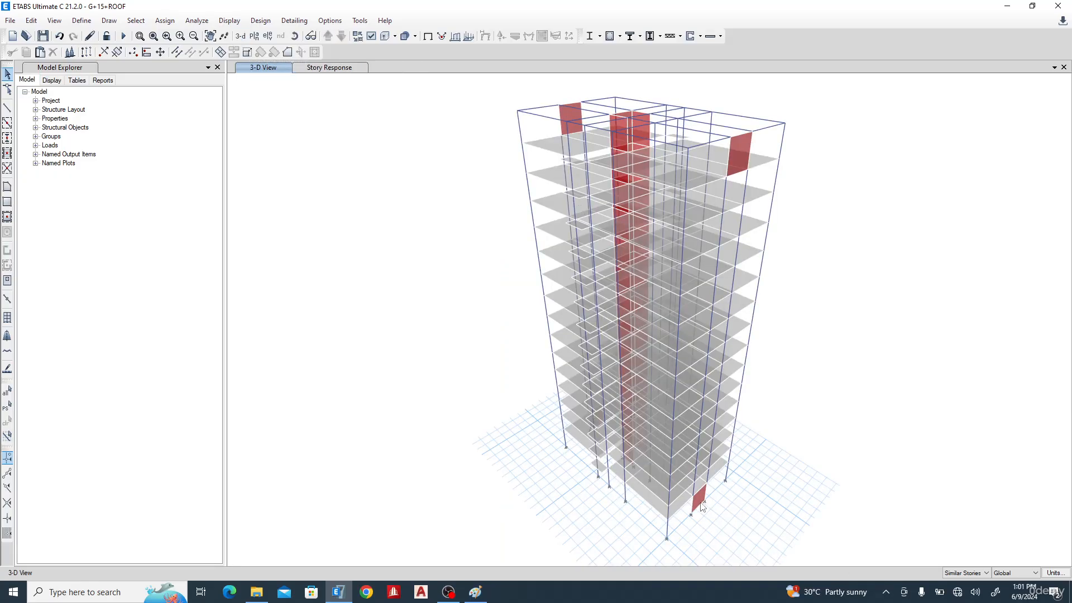
# Step: In the 3-D view, select the new lowest-level walls at both ends of the building and replicate them on stories 2ND through 15TH
pyautogui.scroll(4, 703, 505)
pyautogui.scroll(-6, 716, 489)
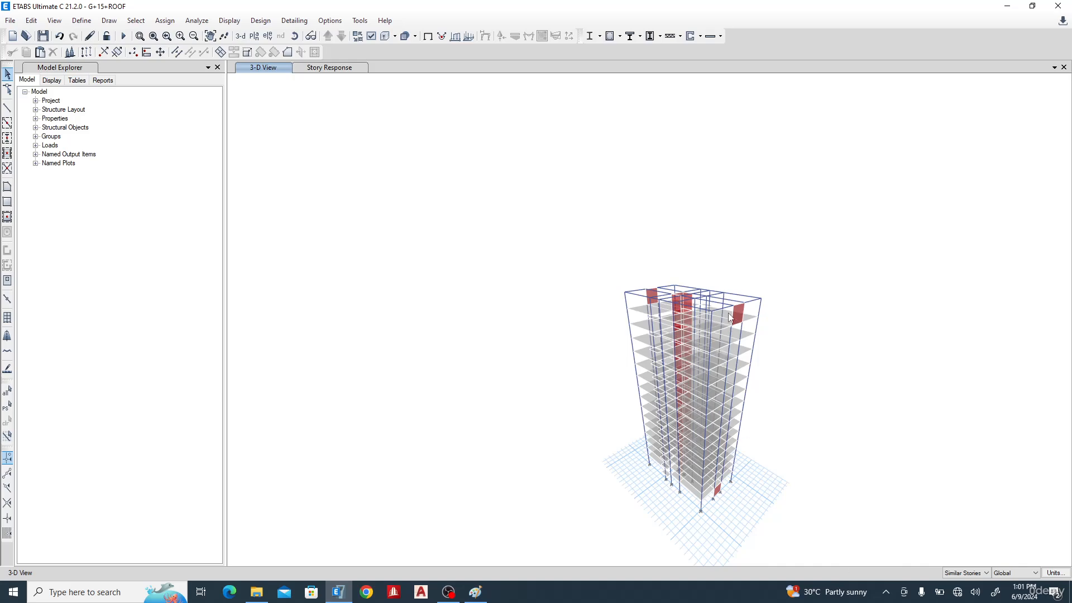
pyautogui.scroll(8, 731, 317)
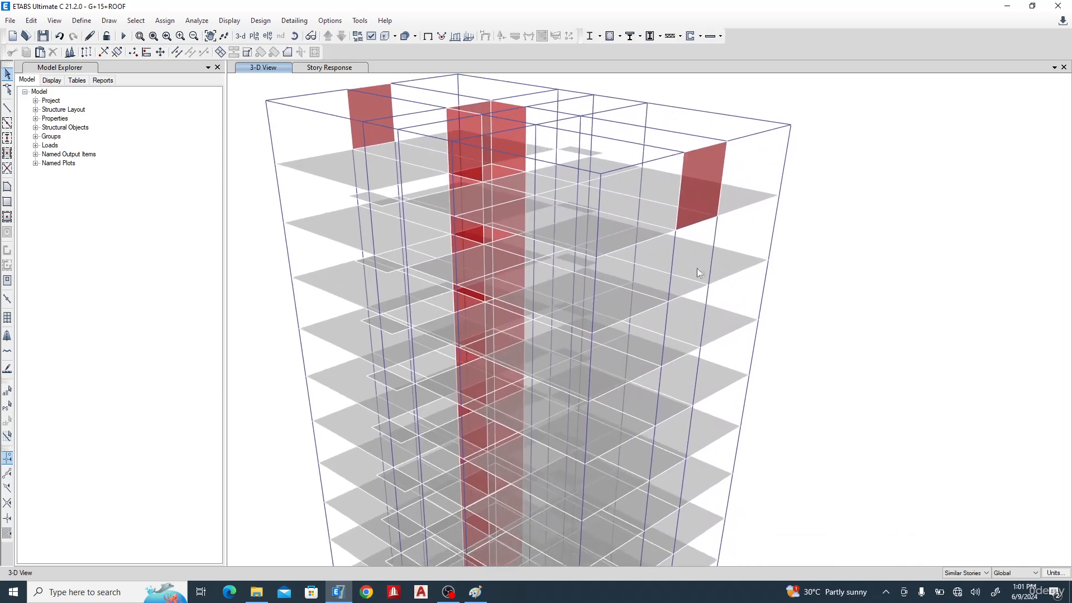
pyautogui.scroll(-8, 582, 228)
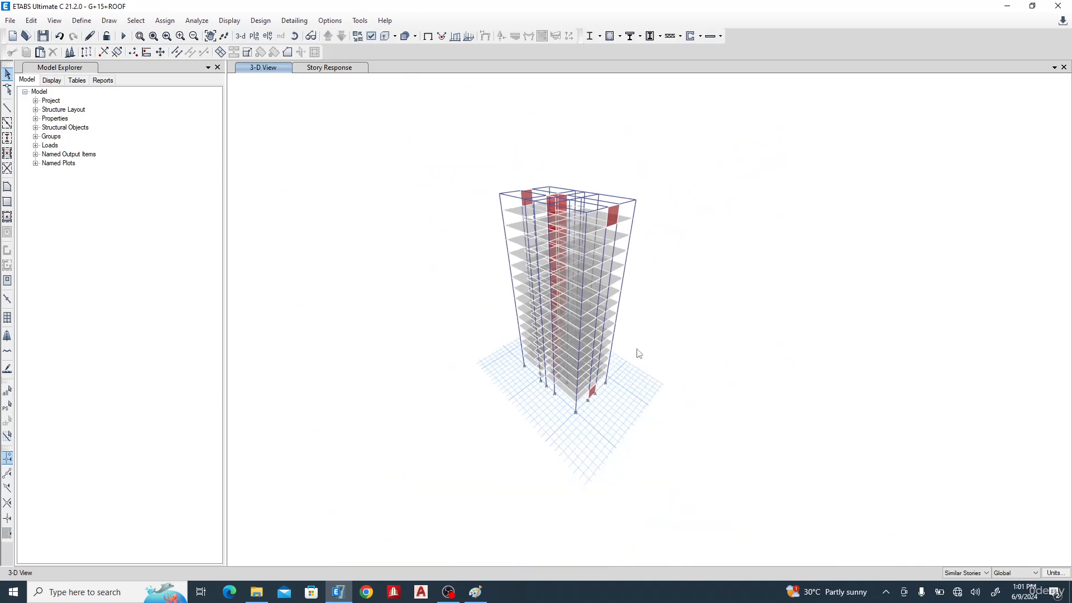
pyautogui.scroll(6, 609, 386)
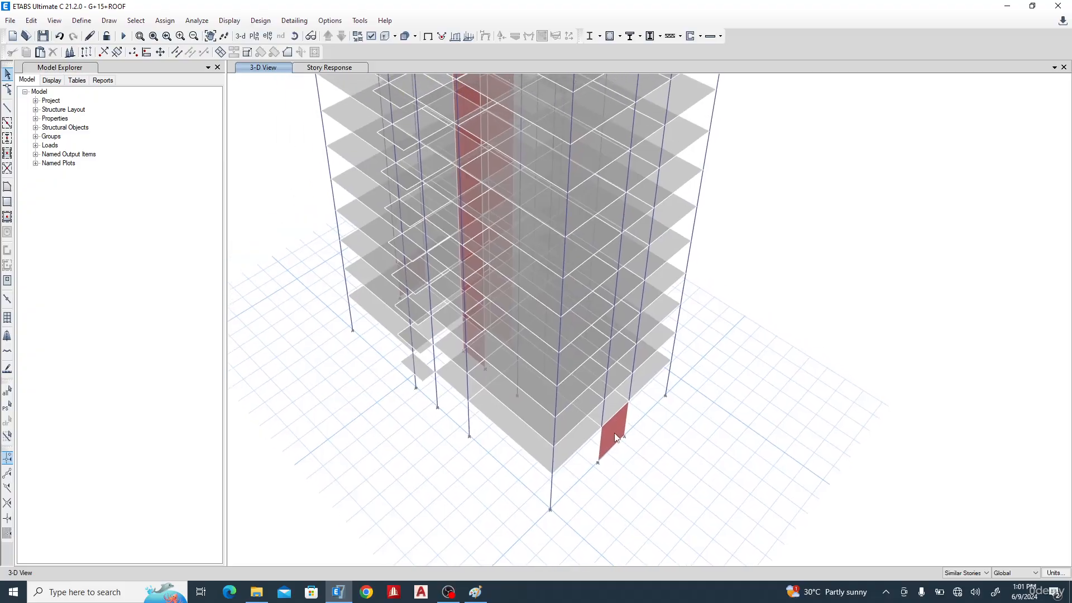
pyautogui.click(617, 437)
pyautogui.moveTo(438, 407); pyautogui.dragTo(646, 414, button='middle')
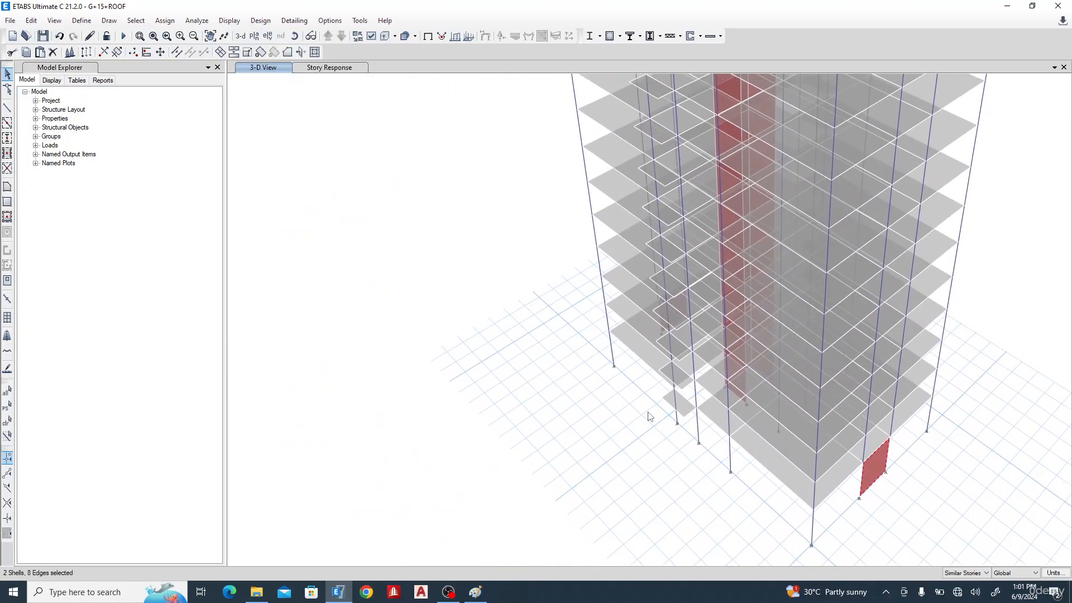
pyautogui.click(294, 36)
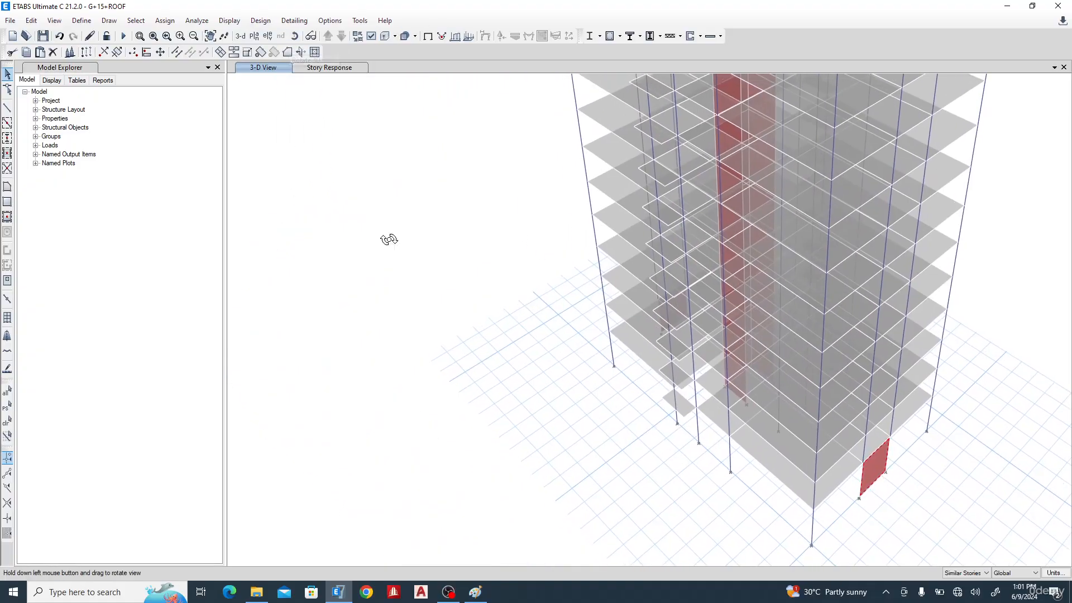
pyautogui.moveTo(458, 405); pyautogui.dragTo(661, 385)
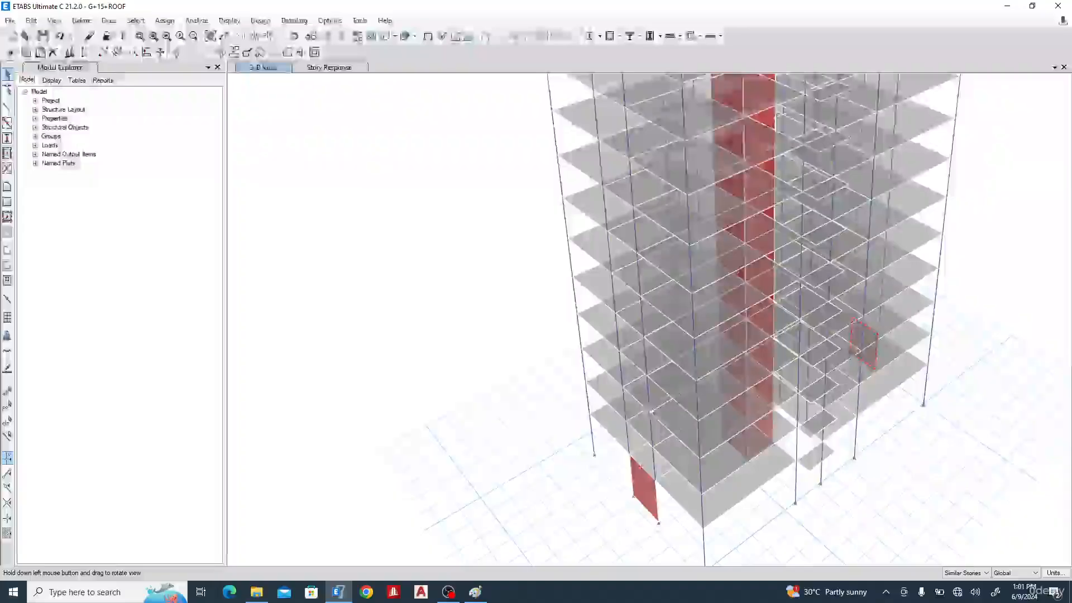
pyautogui.click(640, 488)
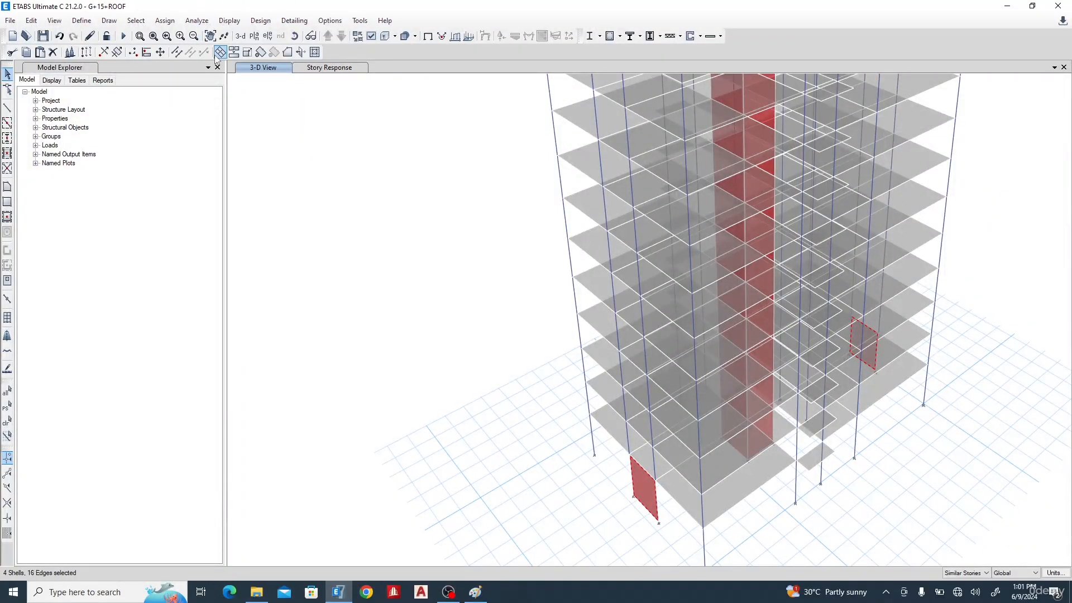
pyautogui.click(86, 52)
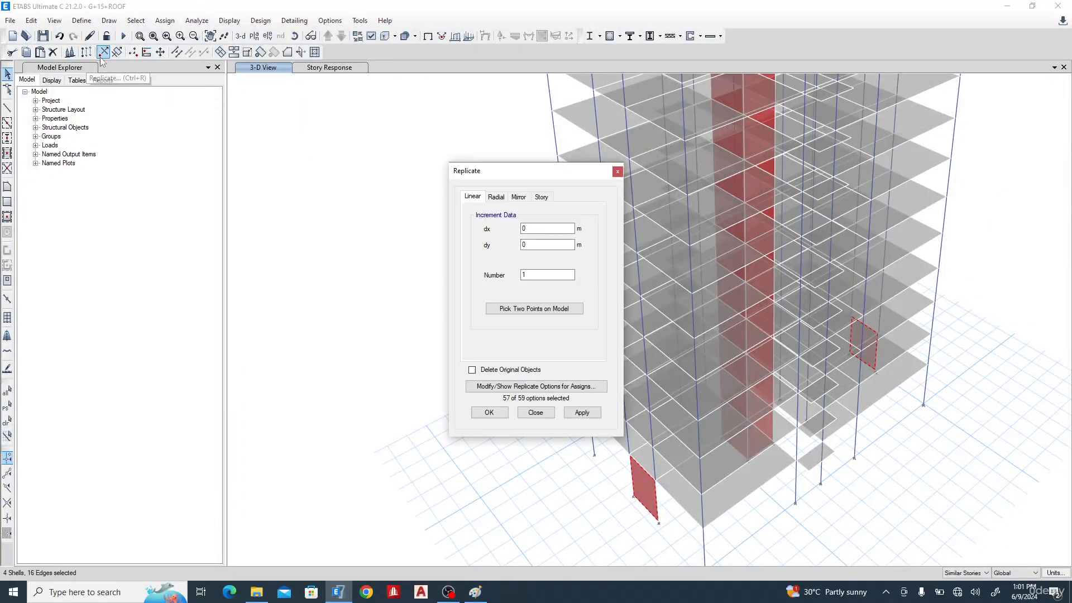
pyautogui.click(541, 197)
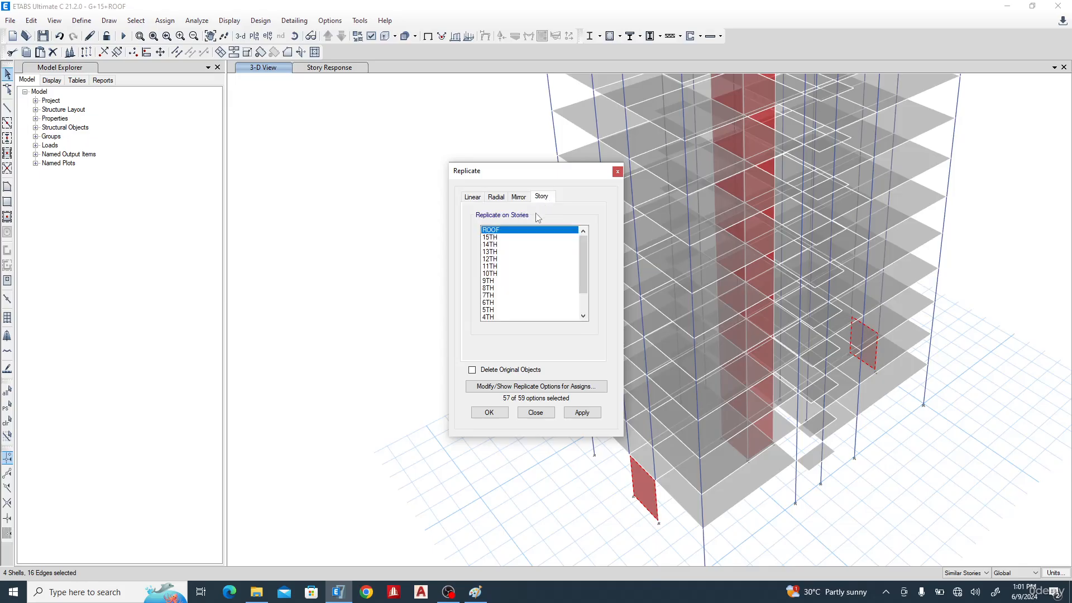
pyautogui.moveTo(497, 238); pyautogui.dragTo(504, 316)
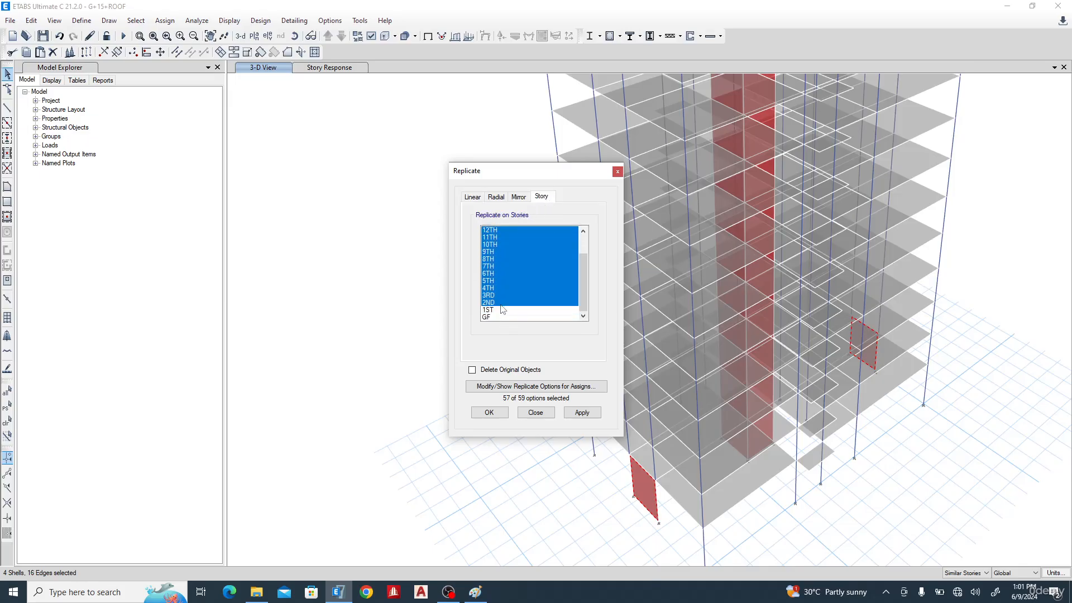
pyautogui.click(495, 414)
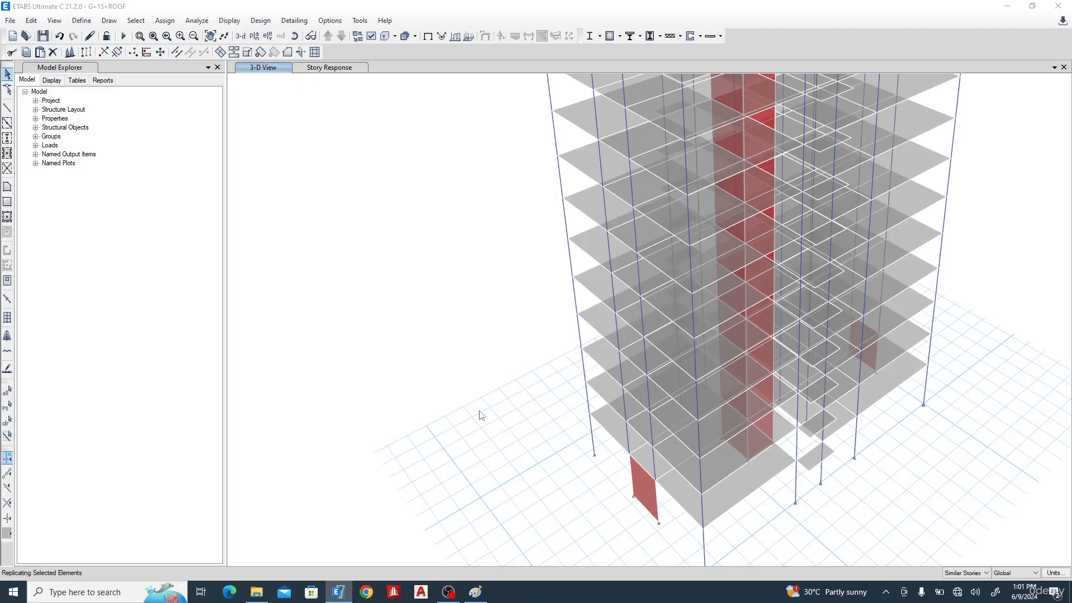
# Step: Run the analysis of the model with the full-height end walls and examine the Dead displacements in 3-D
pyautogui.moveTo(734, 396); pyautogui.dragTo(678, 547, button='middle')
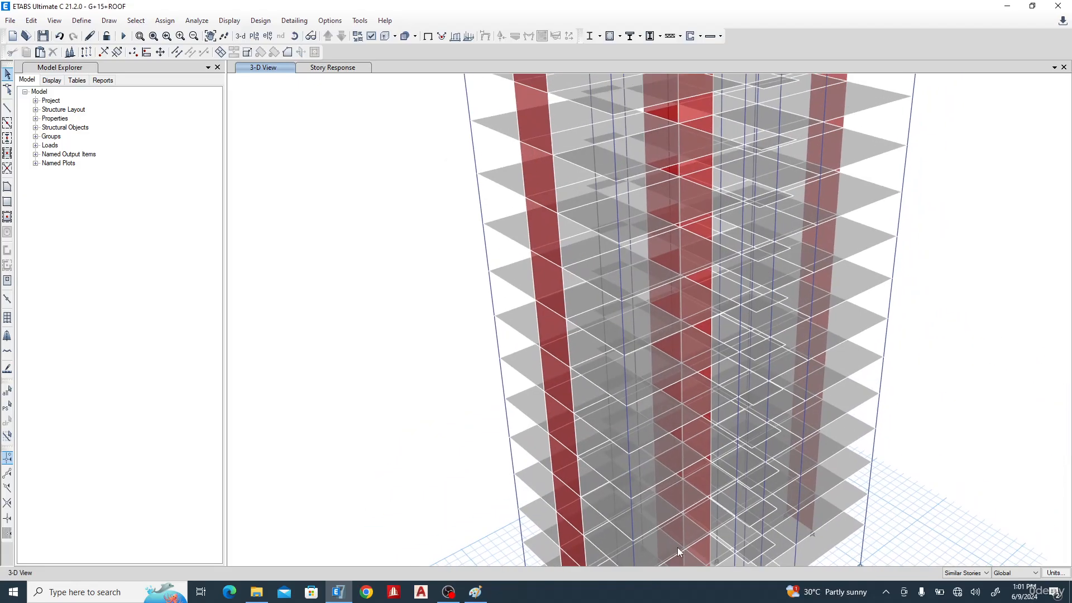
pyautogui.scroll(-5, 678, 547)
pyautogui.scroll(5, 691, 339)
pyautogui.scroll(-3, 702, 314)
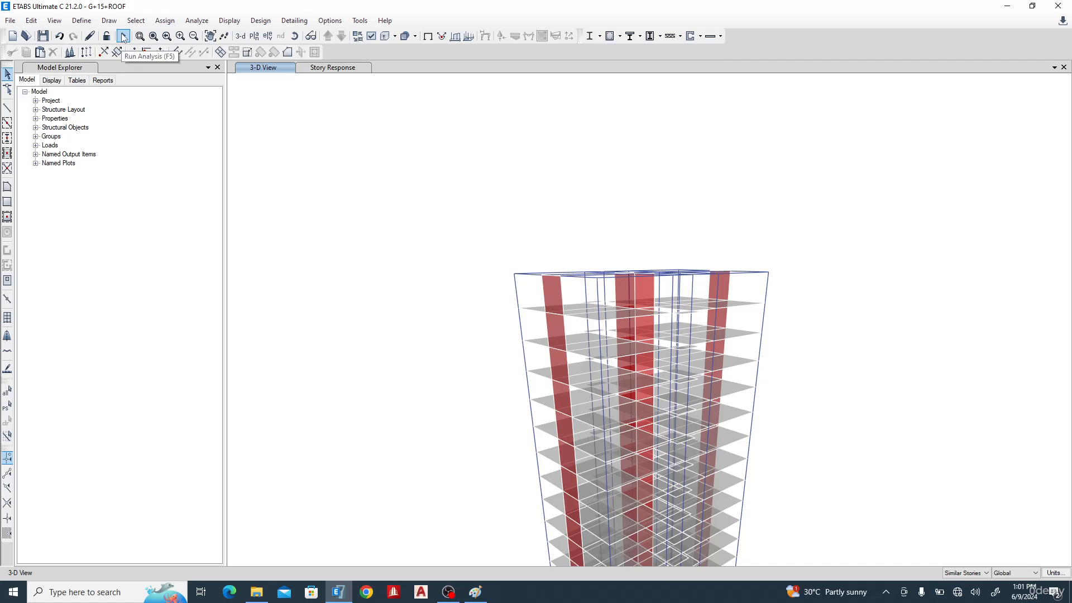
pyautogui.click(124, 37)
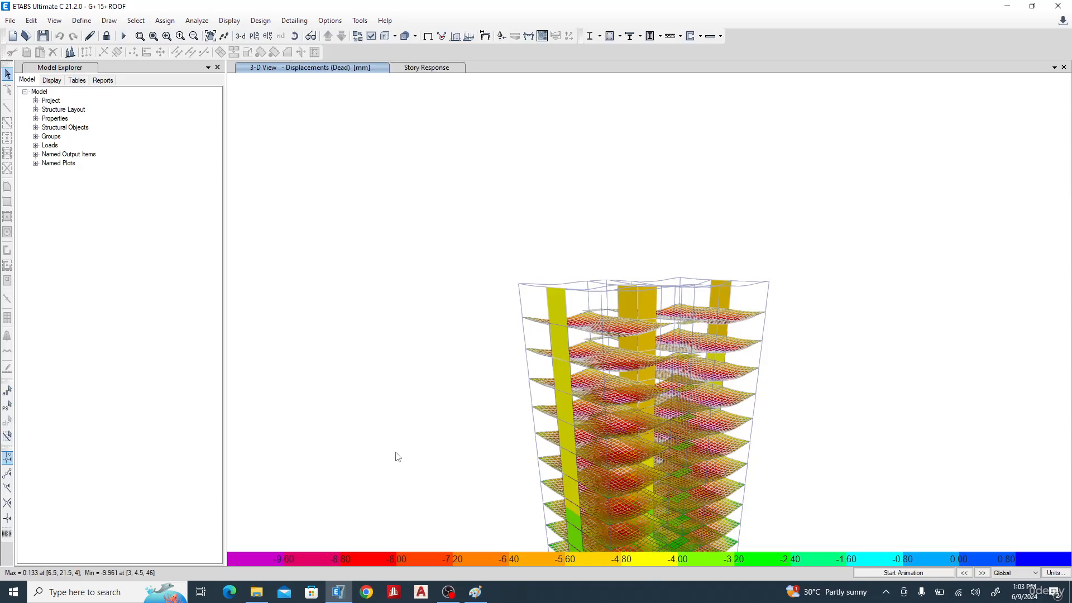
pyautogui.moveTo(655, 392); pyautogui.dragTo(589, 282, button='middle')
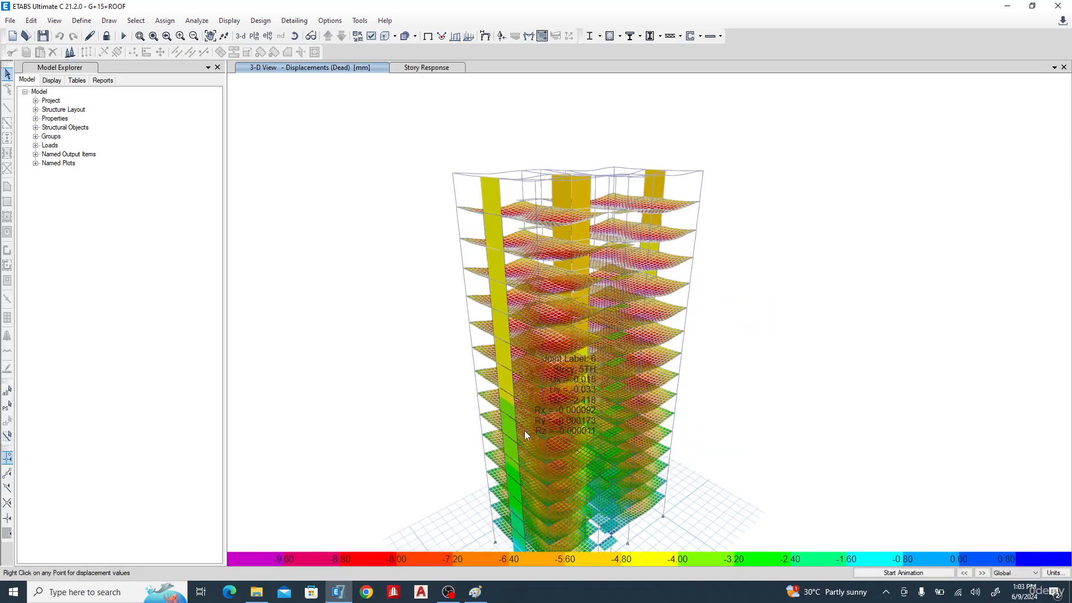
pyautogui.moveTo(507, 445); pyautogui.dragTo(494, 352, button='middle')
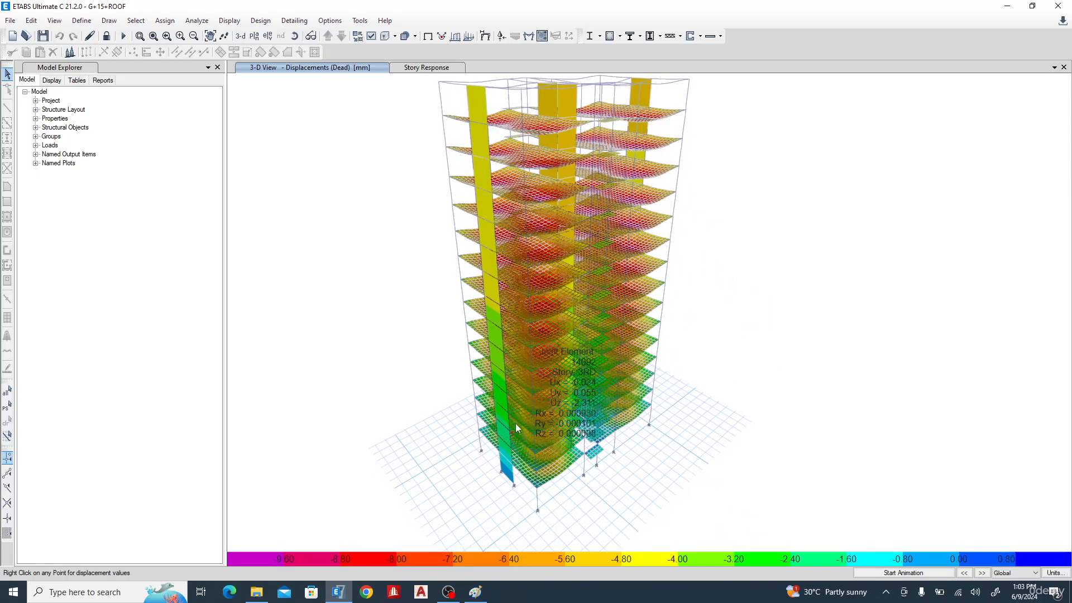
pyautogui.moveTo(551, 230); pyautogui.dragTo(544, 391, button='middle')
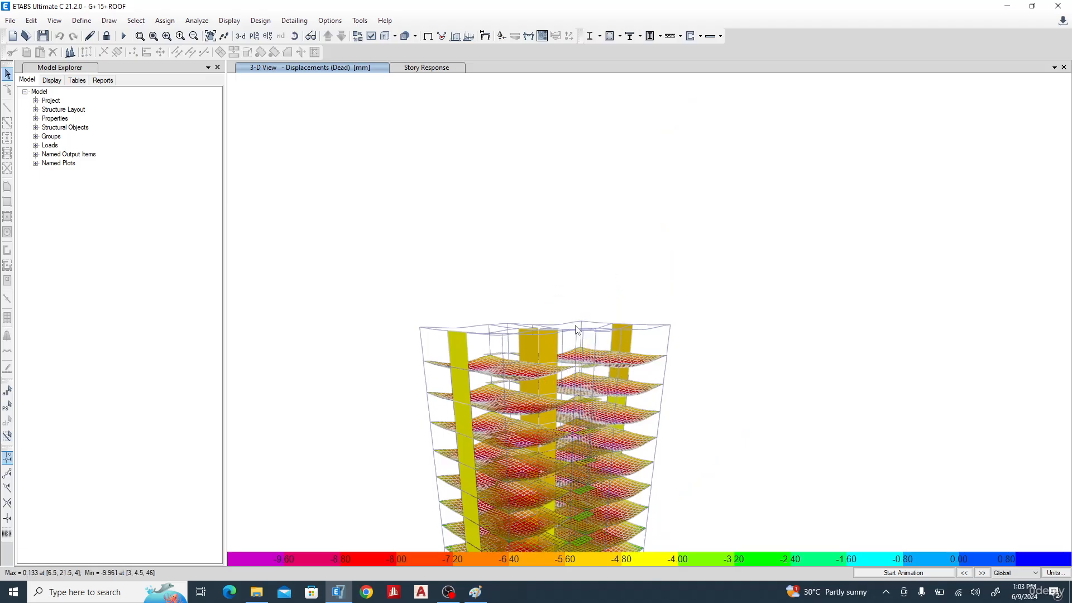
# Step: Open a new story response plot and show the maximum story displacement for the dl+ll+eqx combination
pyautogui.scroll(-4, 567, 357)
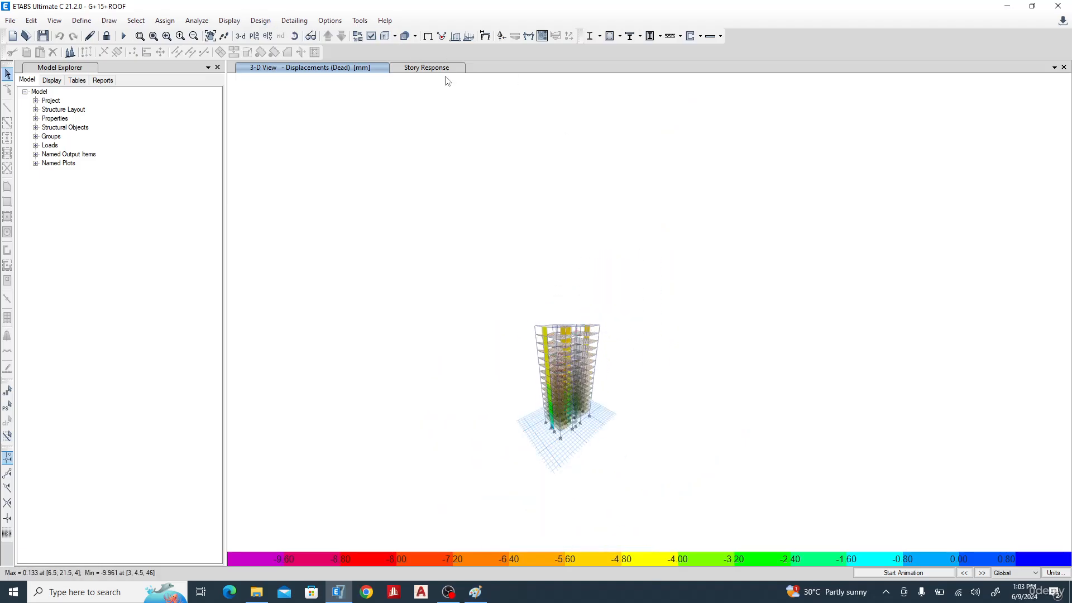
pyautogui.click(229, 20)
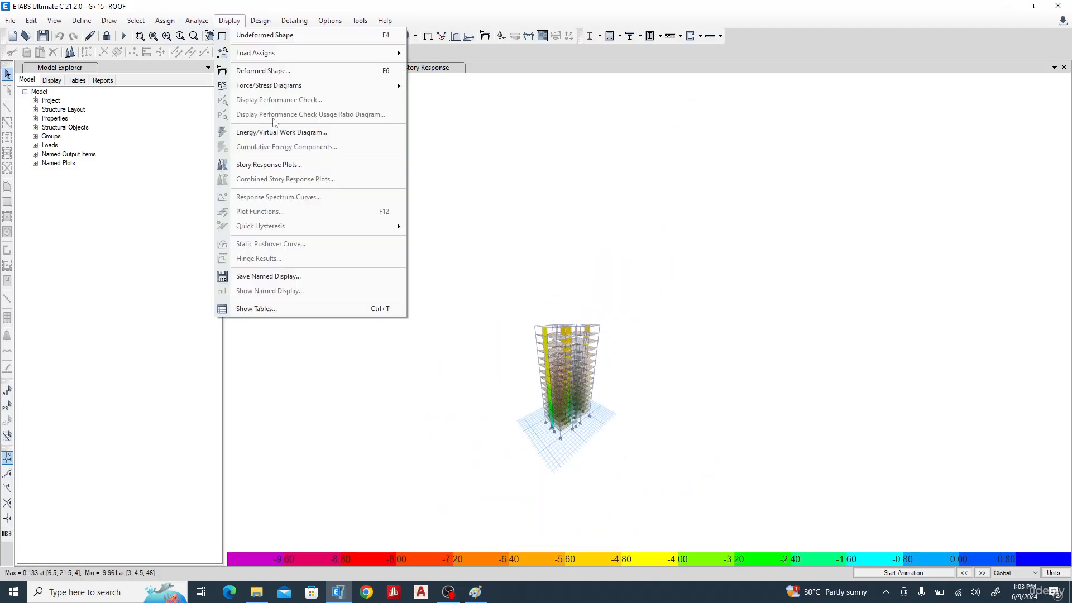
pyautogui.click(312, 164)
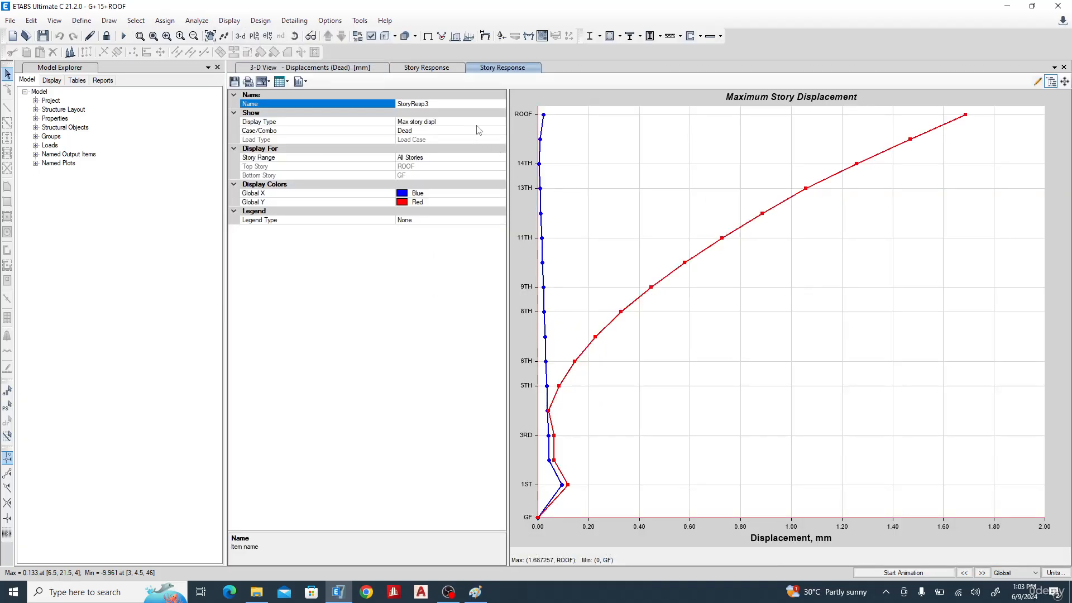
pyautogui.click(479, 130)
pyautogui.click(500, 131)
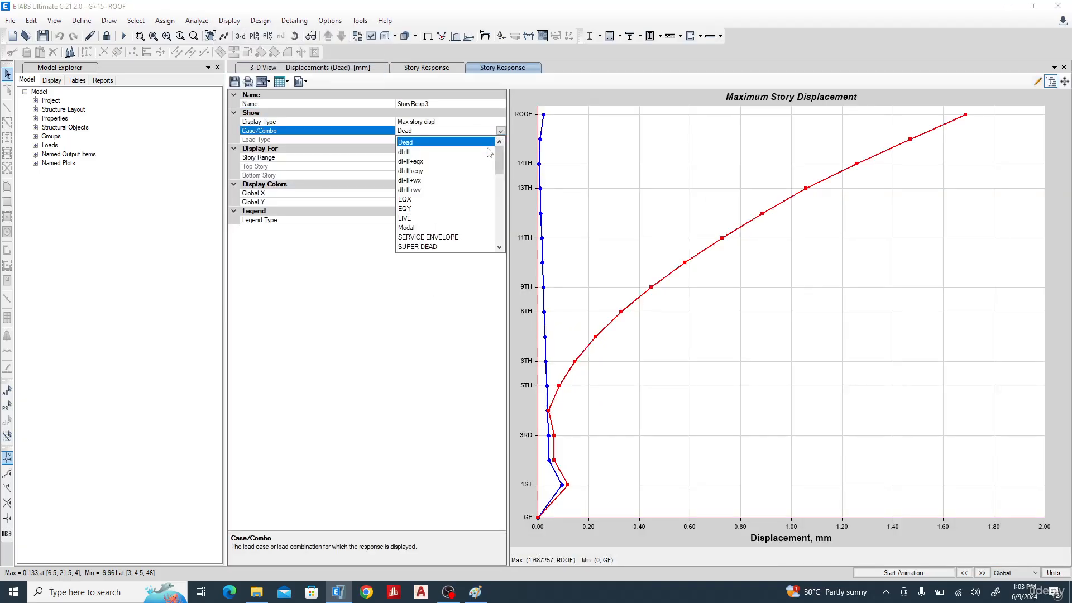
pyautogui.click(437, 162)
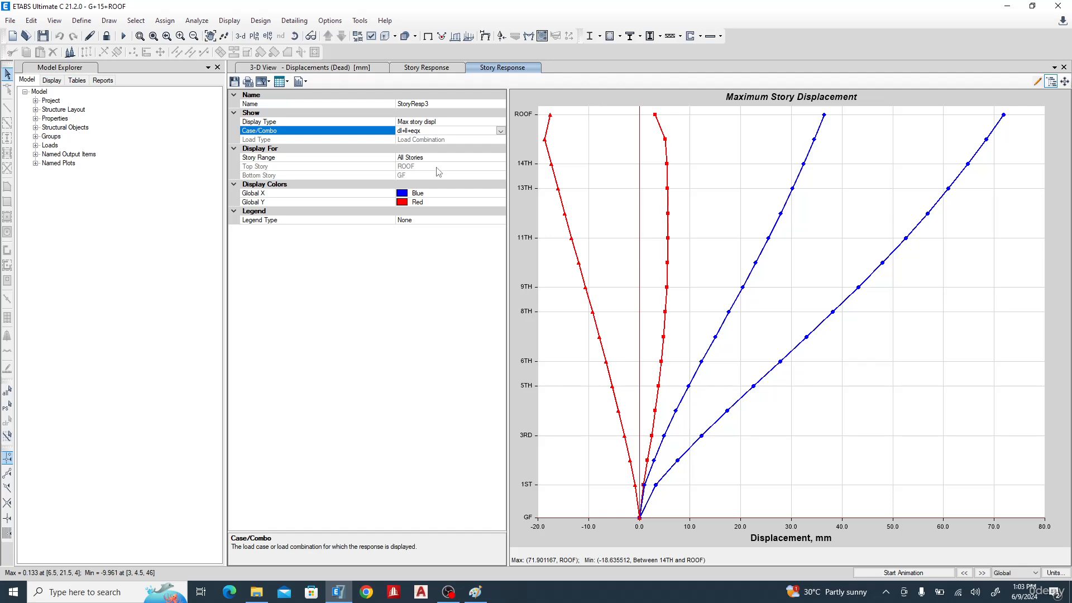
pyautogui.click(437, 167)
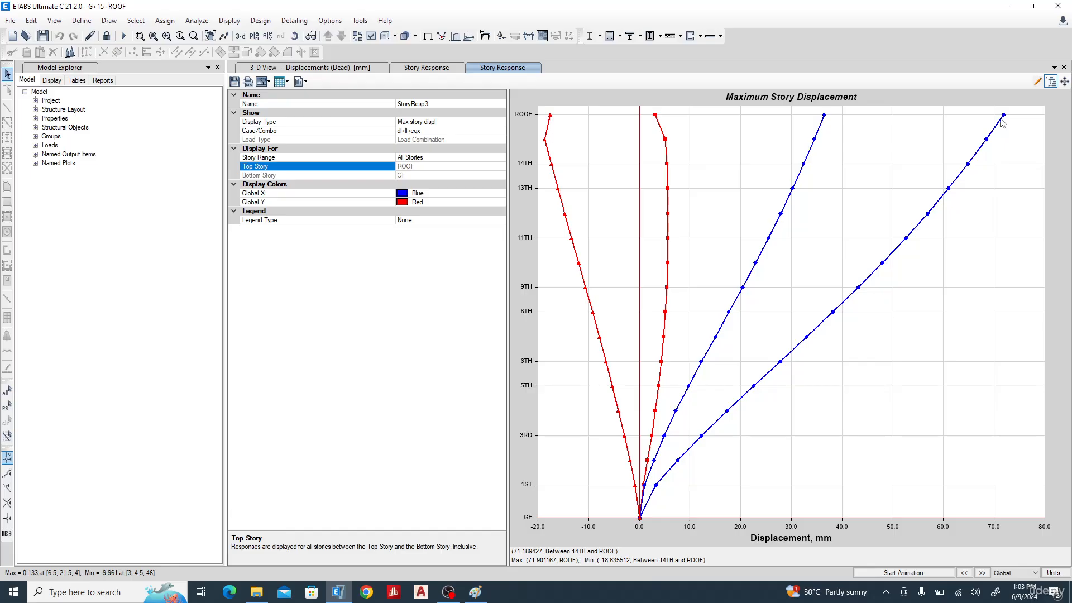
# Step: Review the maximum story displacement plot for the dl+ll+eqy, dl+ll+wx and dl+ll+wy combinations
pyautogui.click(501, 131)
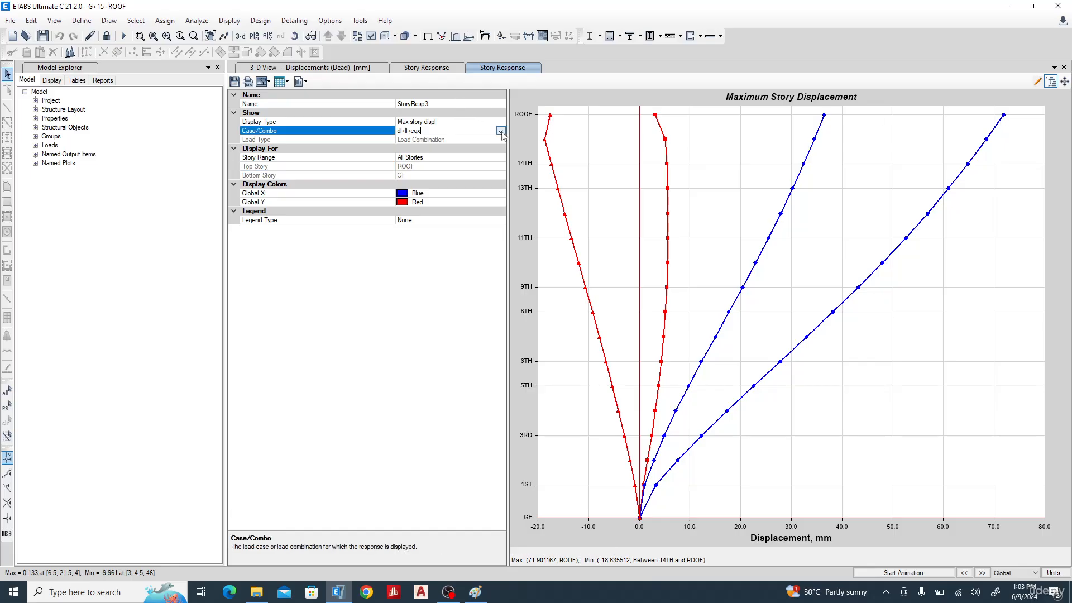
pyautogui.click(501, 131)
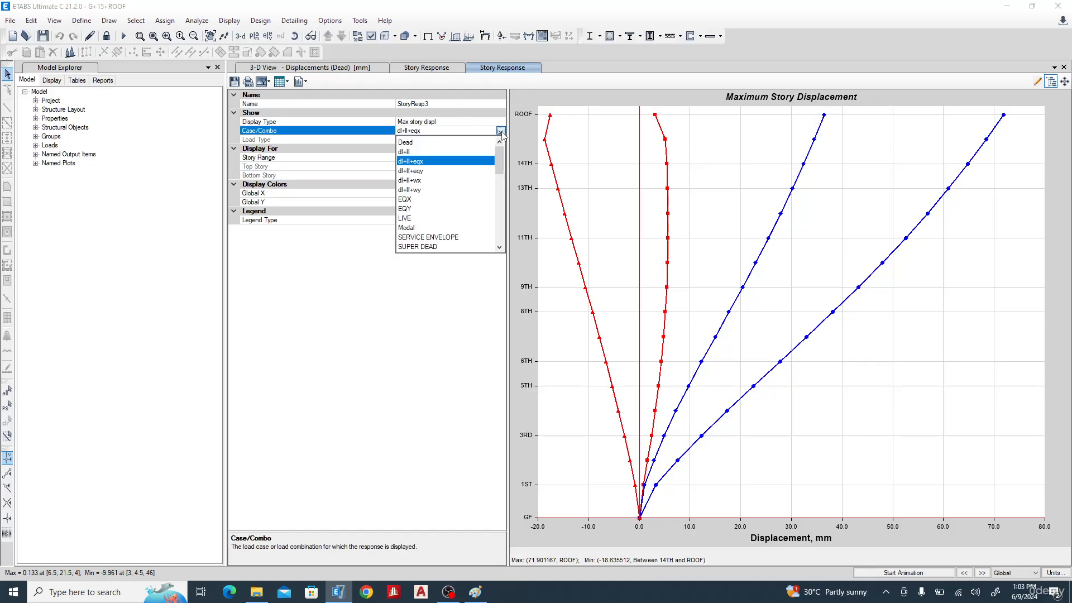
pyautogui.click(461, 172)
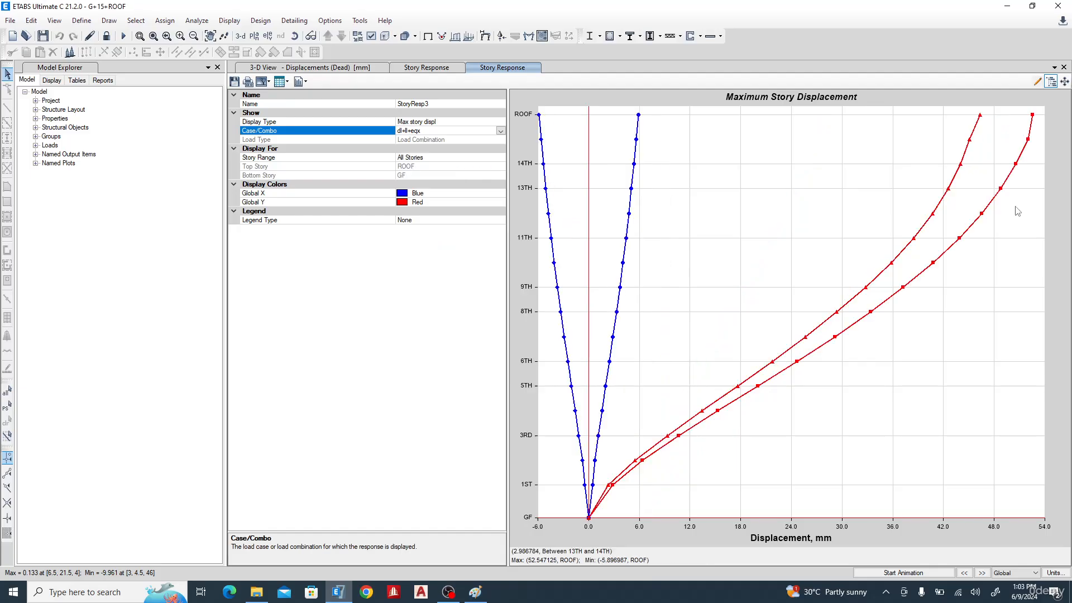
pyautogui.click(501, 131)
pyautogui.click(440, 180)
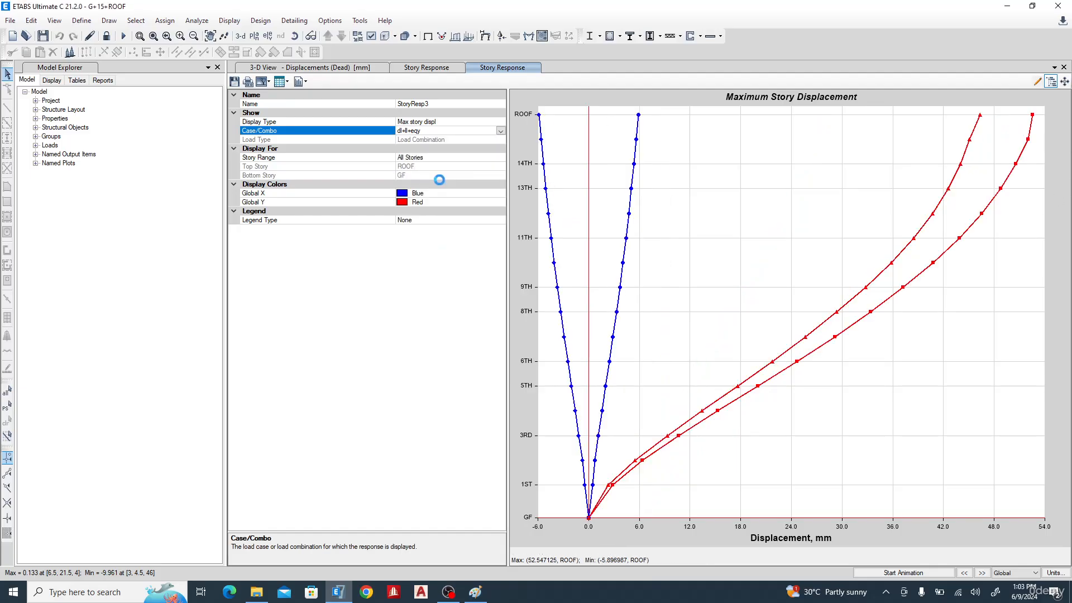
pyautogui.click(501, 130)
pyautogui.click(462, 191)
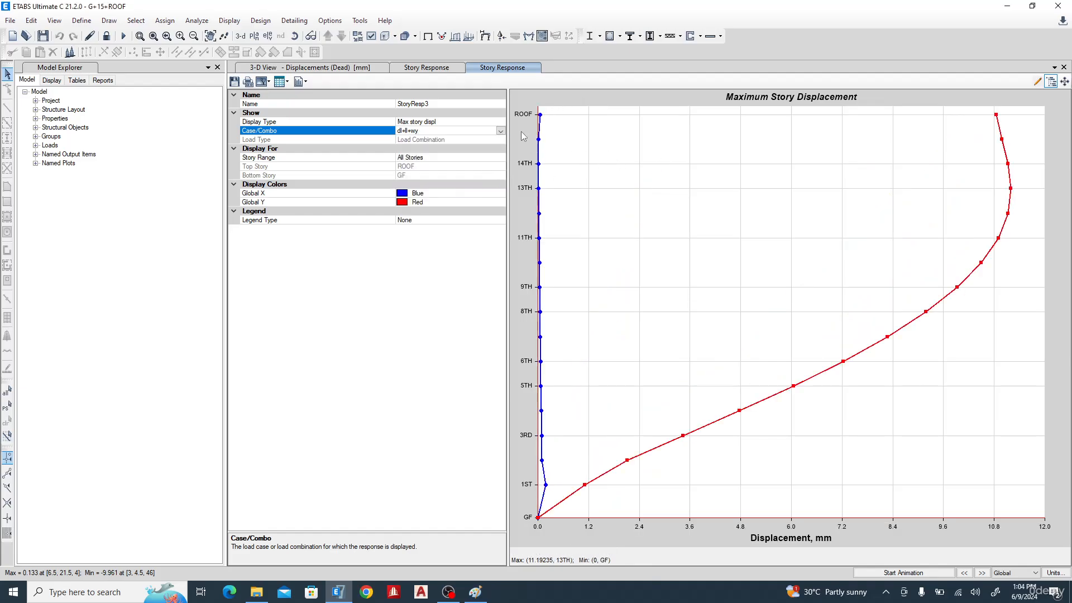
# Step: Plot the story overturning moments for the dl+ll+wy and dl+ll+eqx combinations
pyautogui.click(500, 122)
pyautogui.click(500, 123)
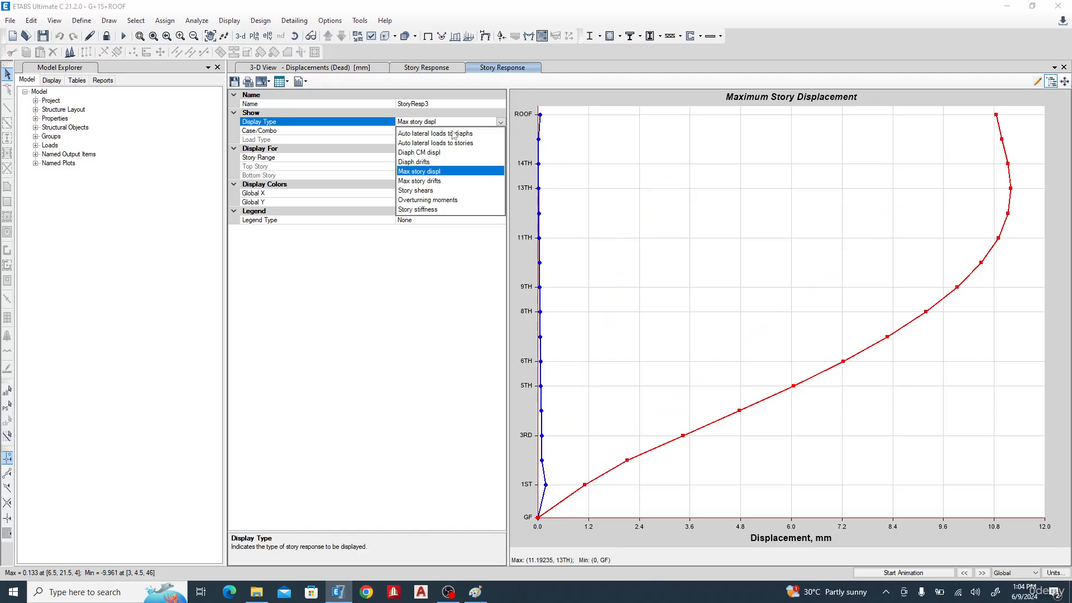
pyautogui.click(447, 201)
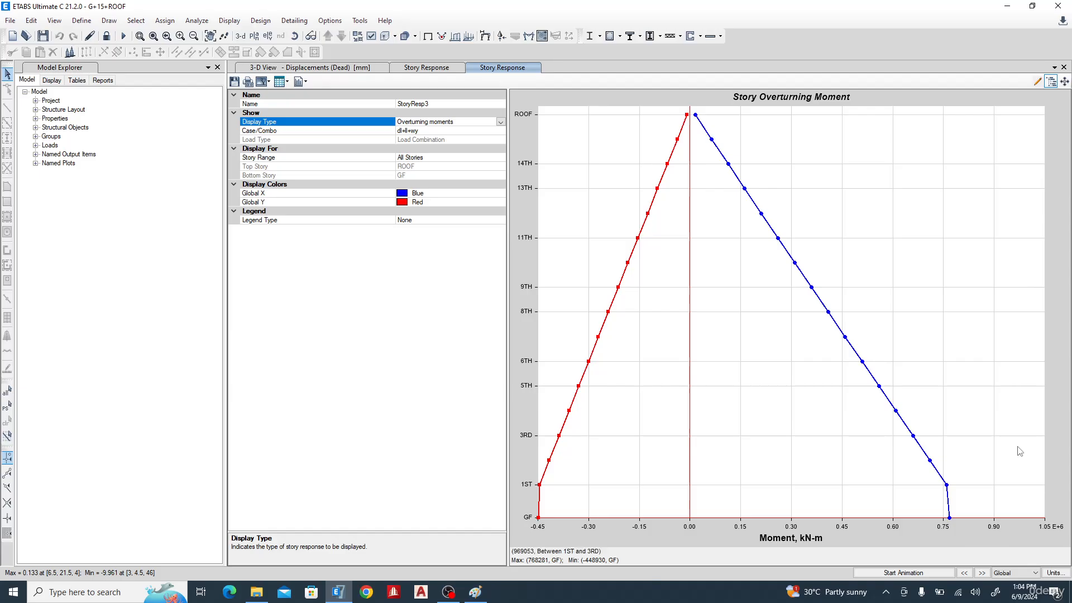
pyautogui.click(503, 131)
pyautogui.click(500, 131)
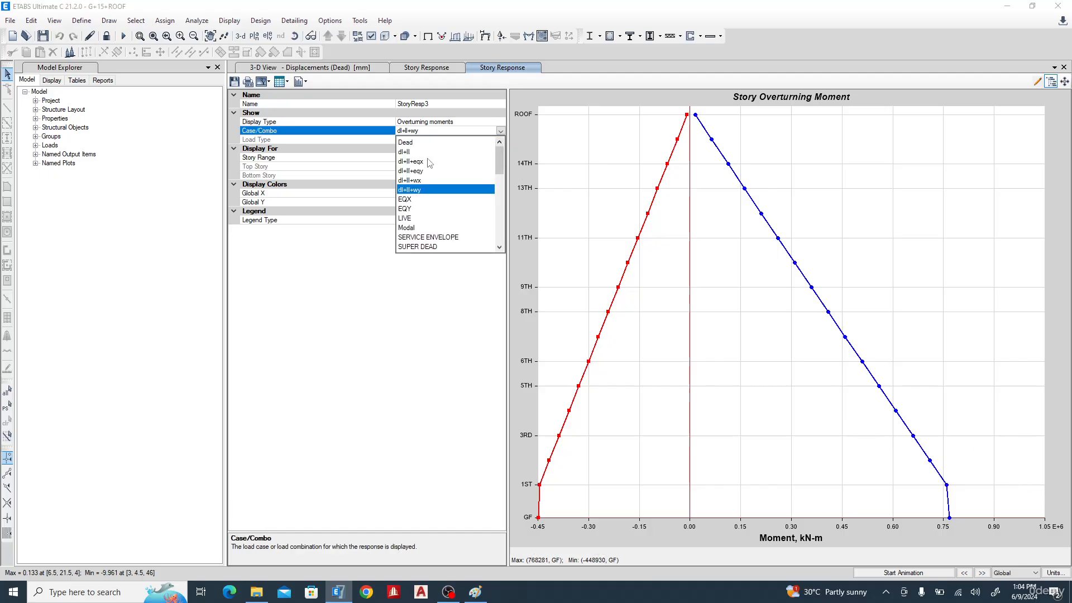
pyautogui.click(422, 162)
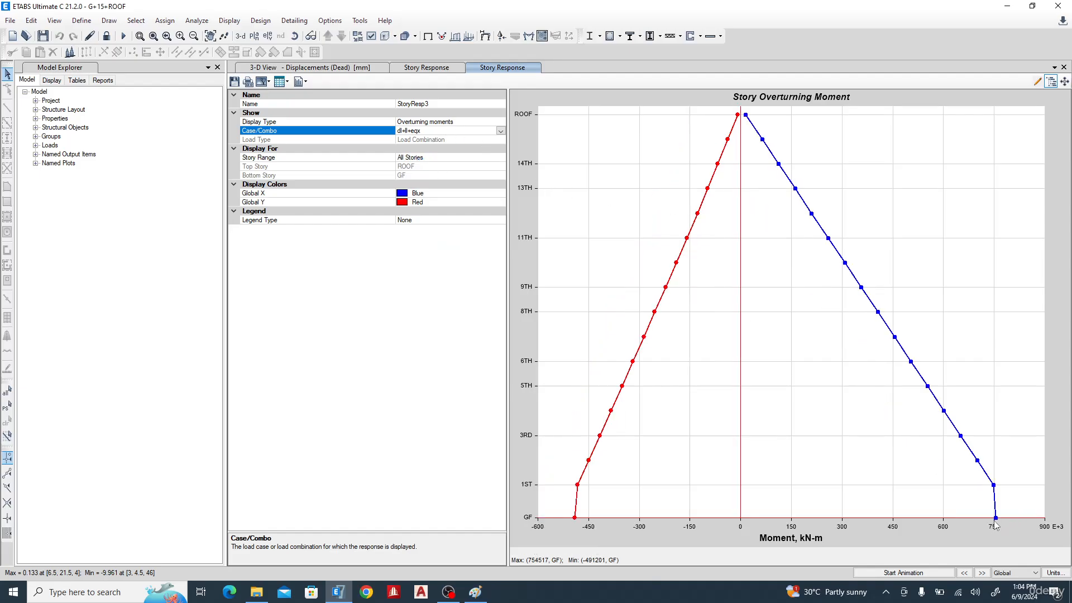
# Step: Switch the story response plot to story stiffness for the dl+ll+eqx combination
pyautogui.click(501, 130)
pyautogui.click(431, 129)
pyautogui.click(500, 122)
pyautogui.click(501, 122)
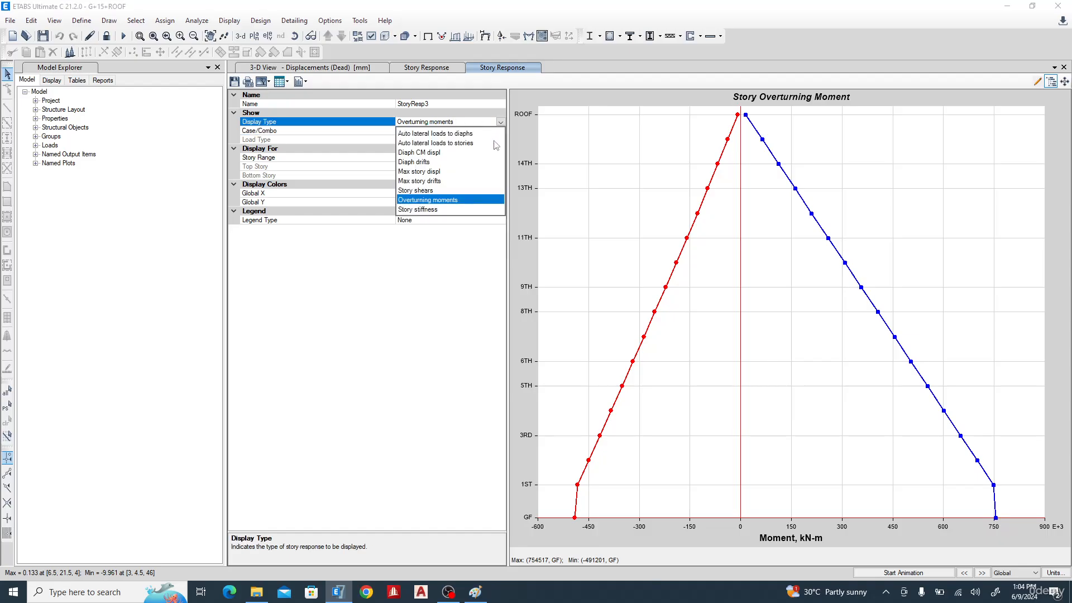
pyautogui.click(463, 210)
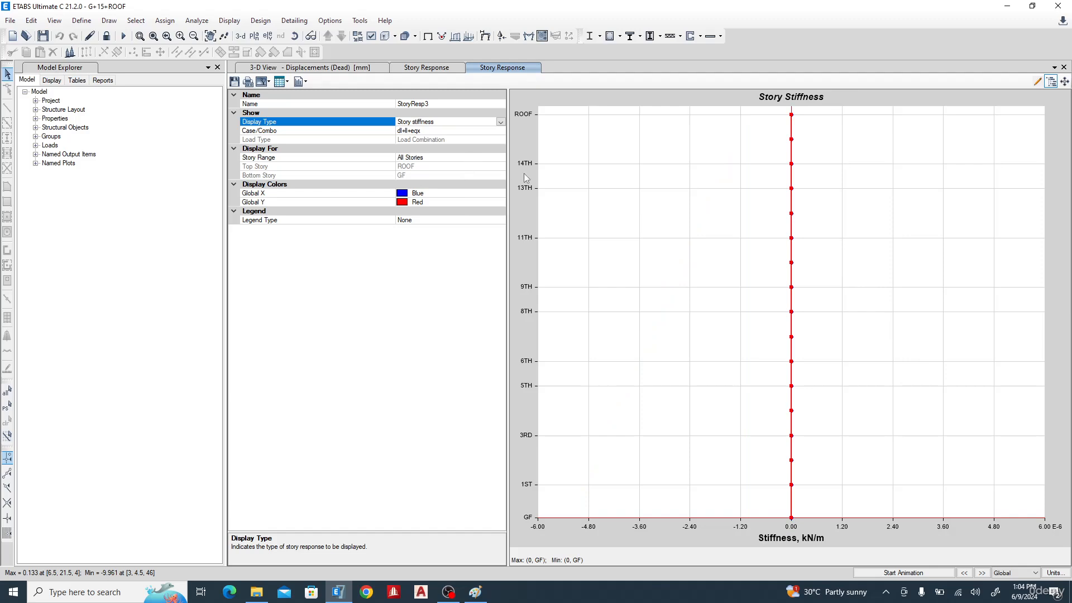
# Step: Check the story stiffness plot for the dl+ll and dl+ll+wx combinations
pyautogui.click(491, 131)
pyautogui.click(500, 131)
pyautogui.click(453, 160)
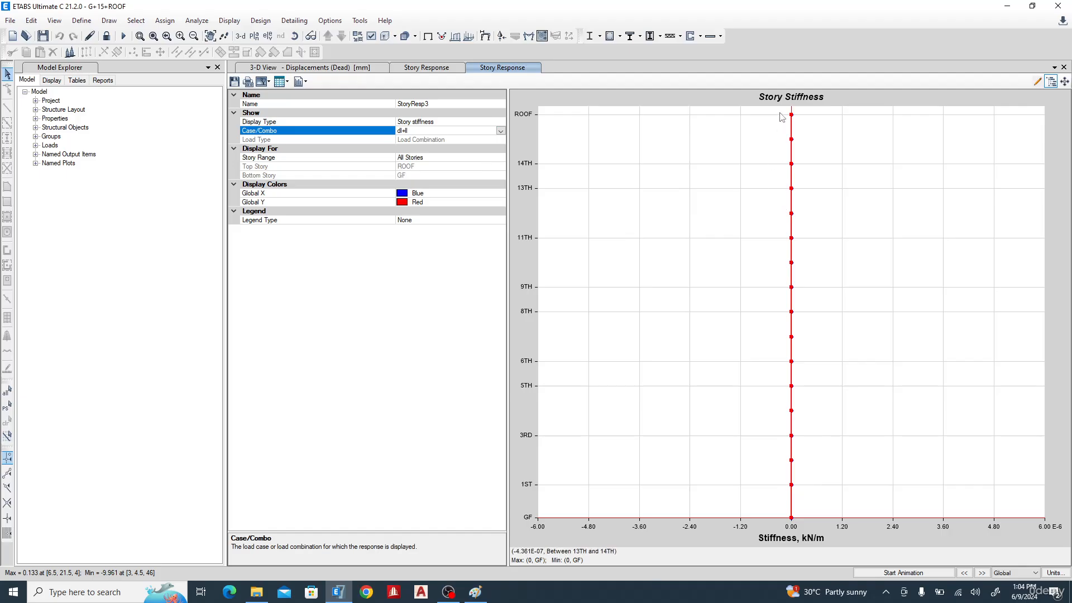
pyautogui.click(501, 131)
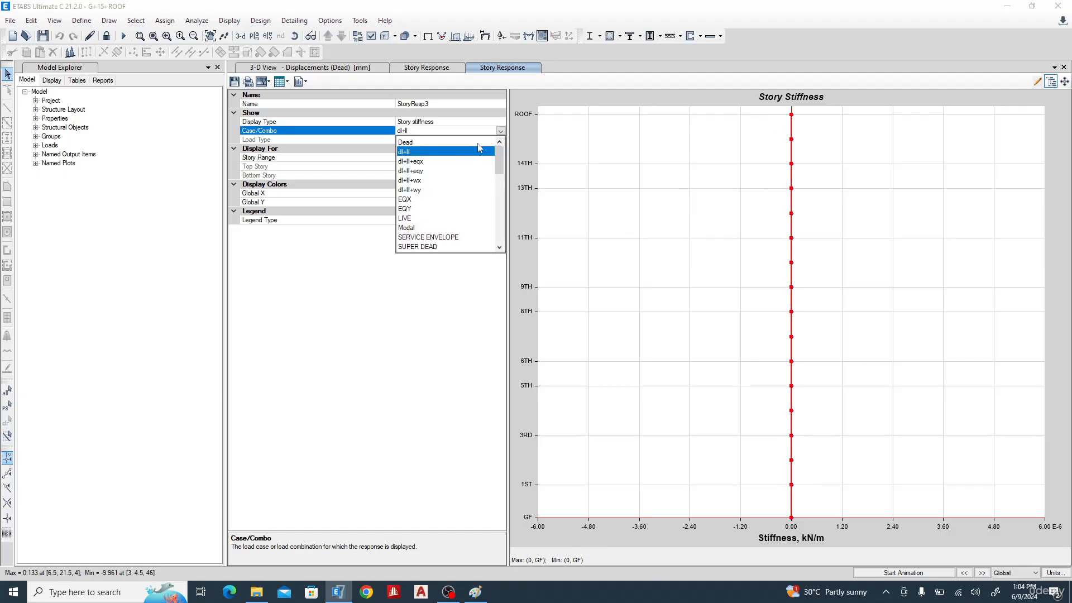
pyautogui.click(419, 182)
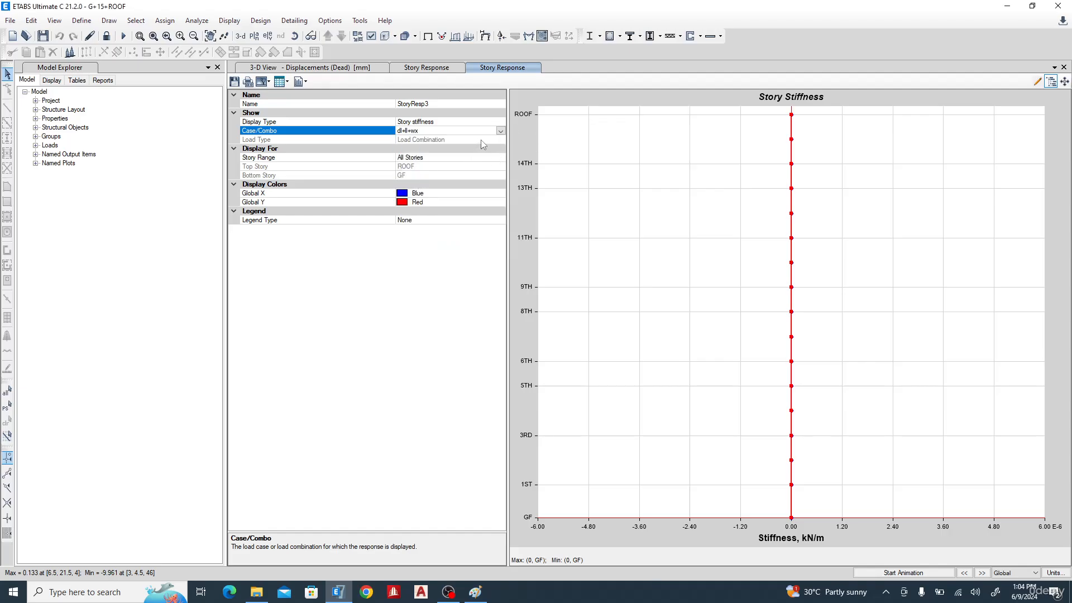
# Step: Close both story response plots, leaving only the 3-D displacement view open
pyautogui.click(1064, 68)
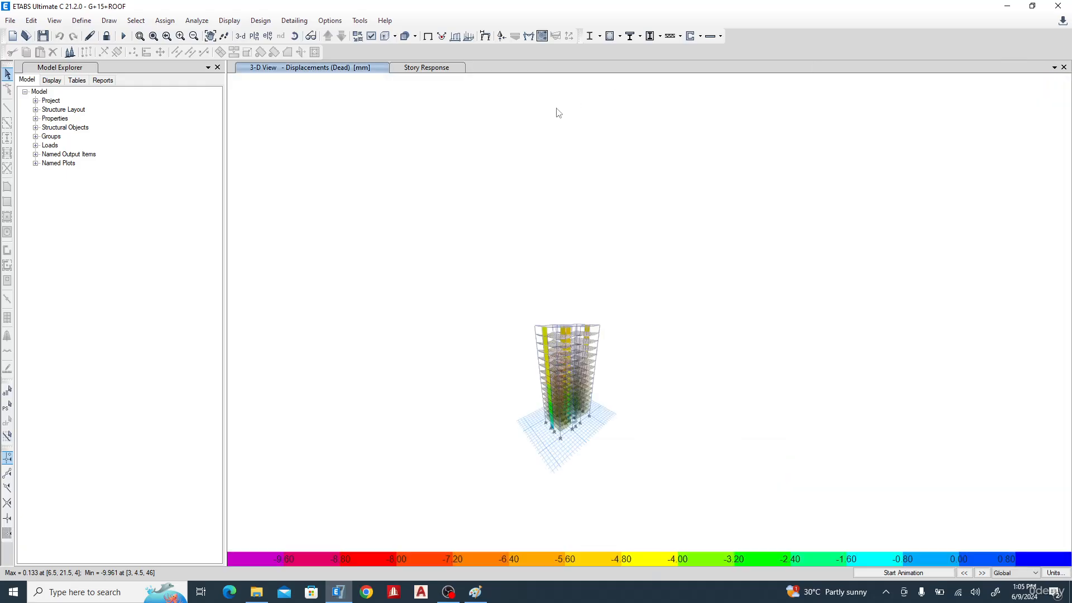
pyautogui.click(427, 70)
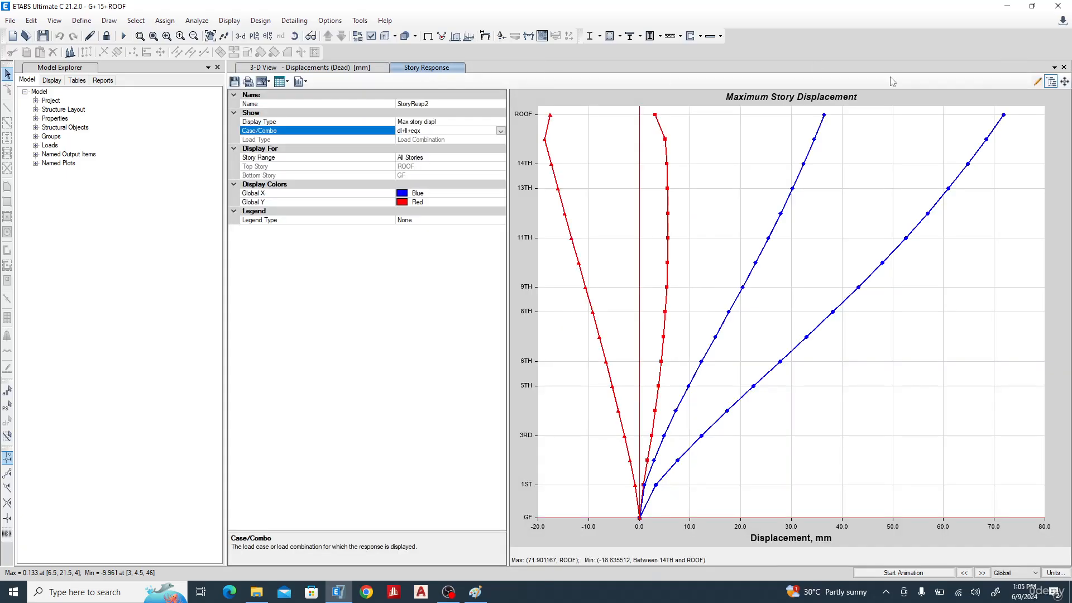
pyautogui.click(1064, 67)
# Step: Examine the Dead displacements in 3-D, from the whole building down to the joints at the base of the end wall
pyautogui.scroll(2, 567, 393)
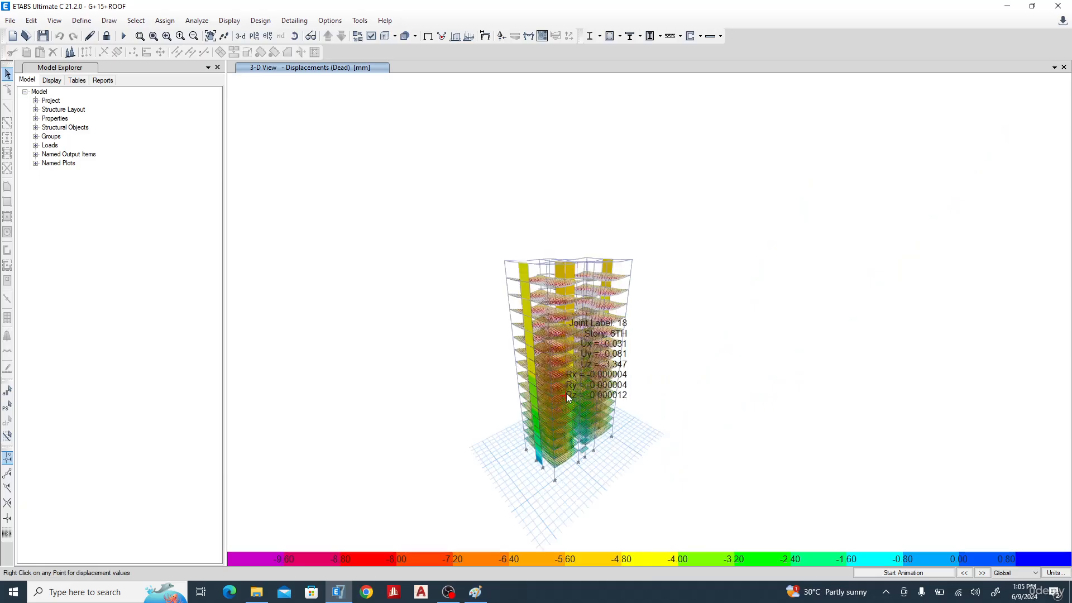
pyautogui.moveTo(590, 351)
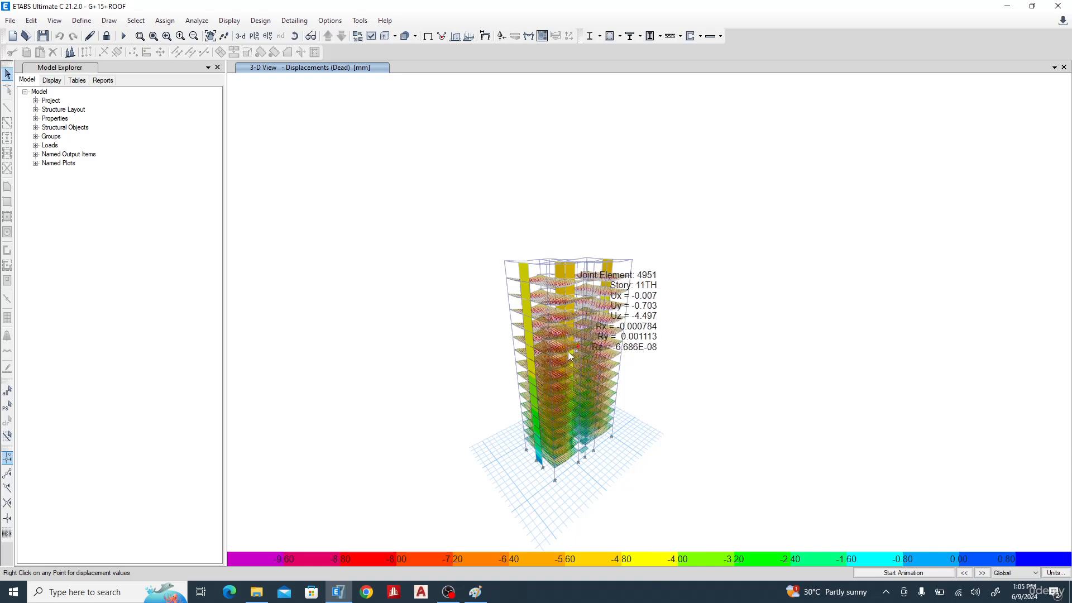
pyautogui.moveTo(599, 471); pyautogui.dragTo(554, 427, button='middle')
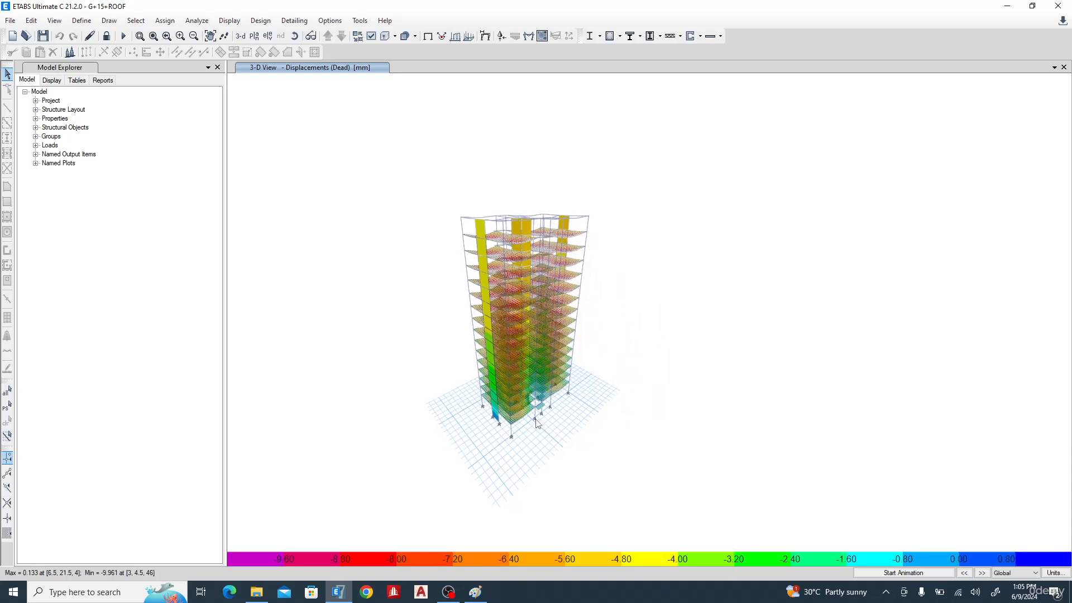
pyautogui.scroll(3, 500, 434)
pyautogui.moveTo(473, 433)
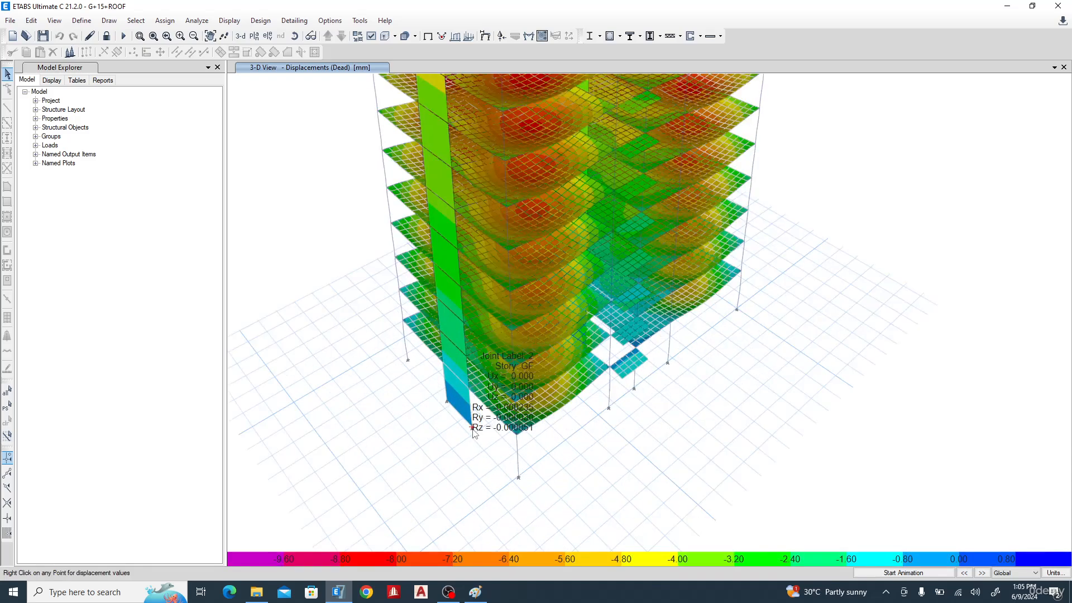